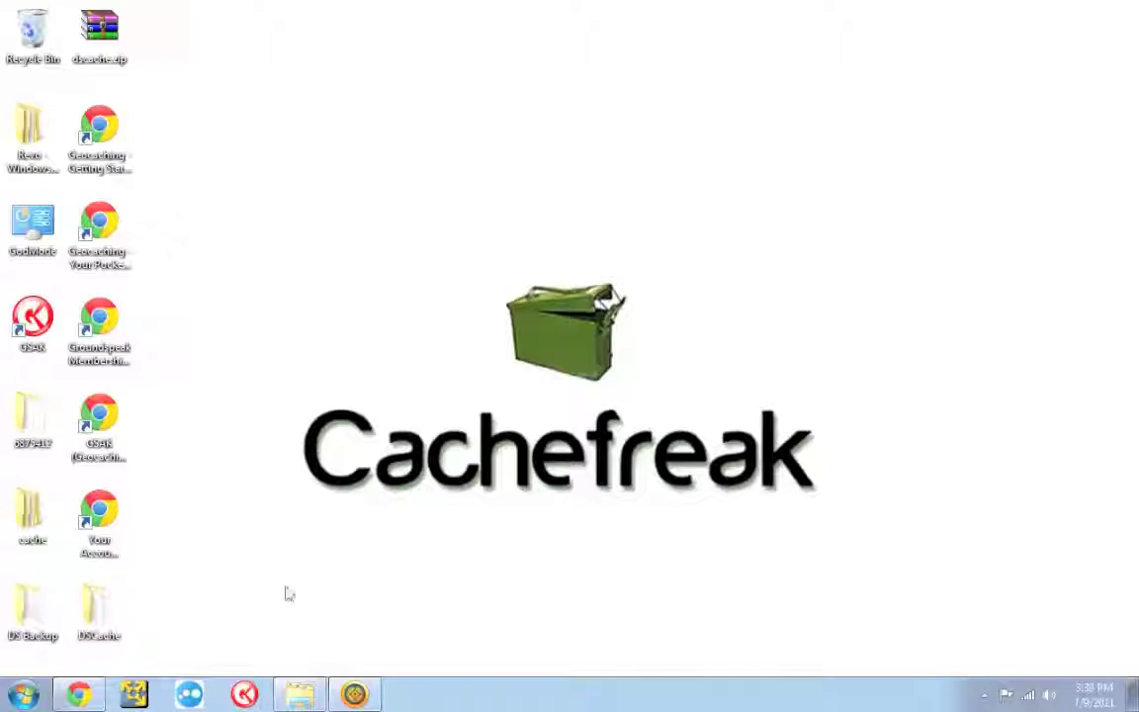
Launch Garmin BaseCamp from its taskbar icon to show the waypoint map
left_click(346, 697)
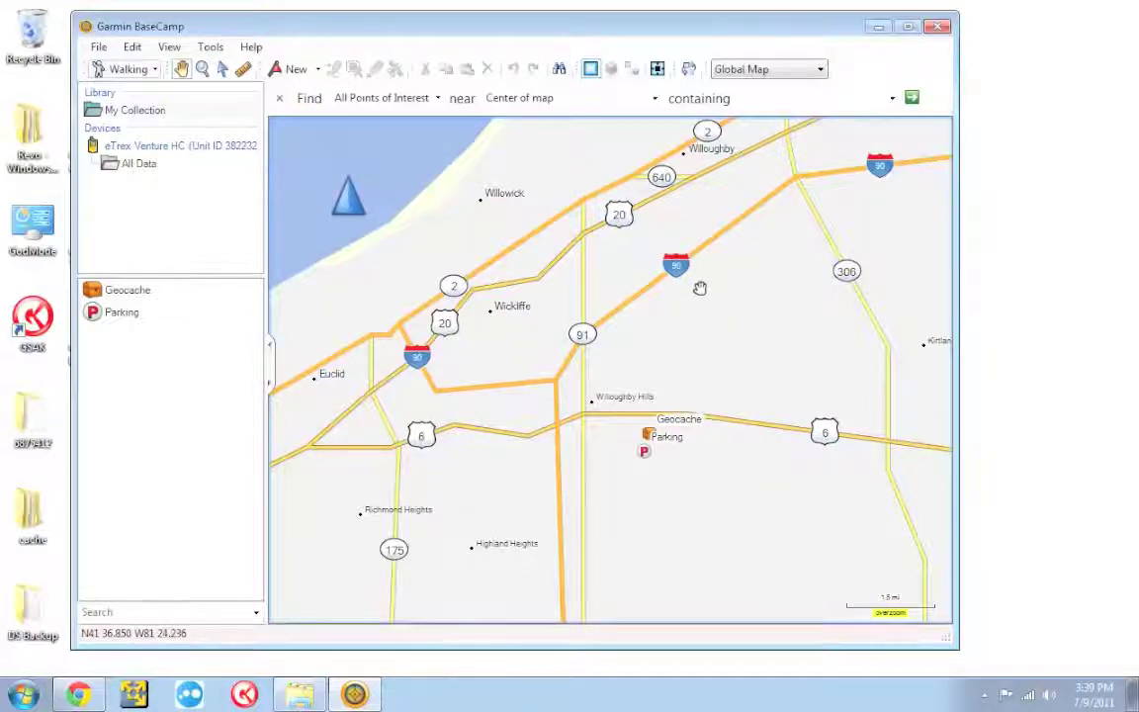
left_click_drag(699, 288, 786, 381)
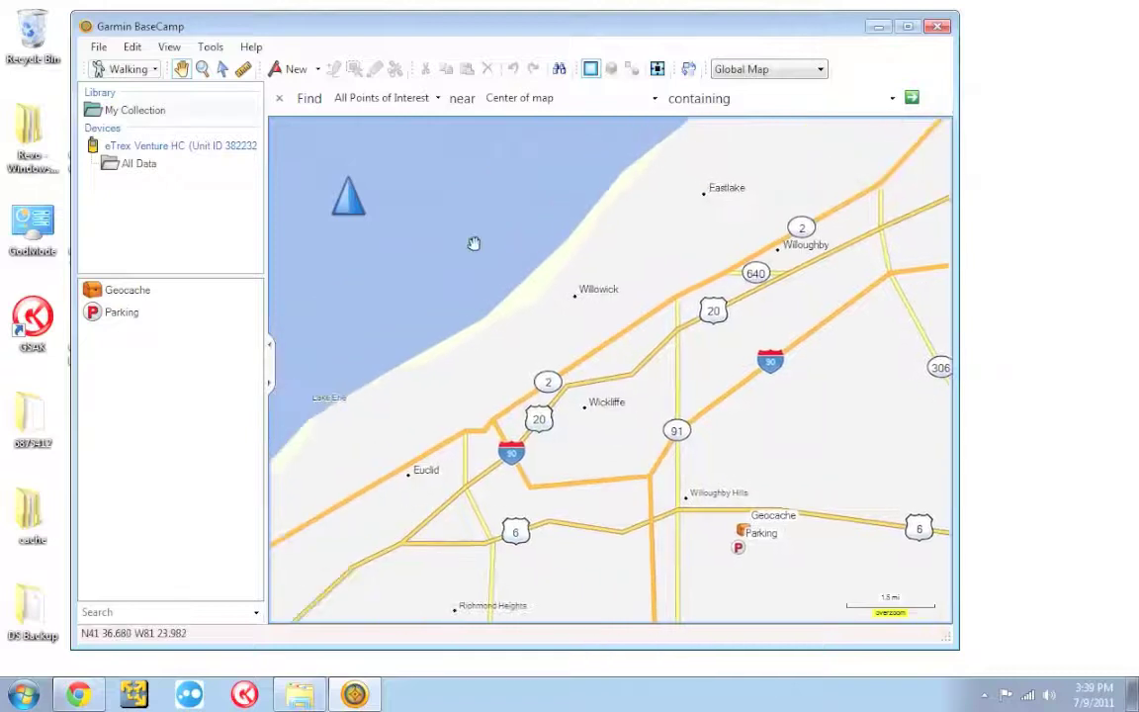
left_click_drag(840, 473, 676, 373)
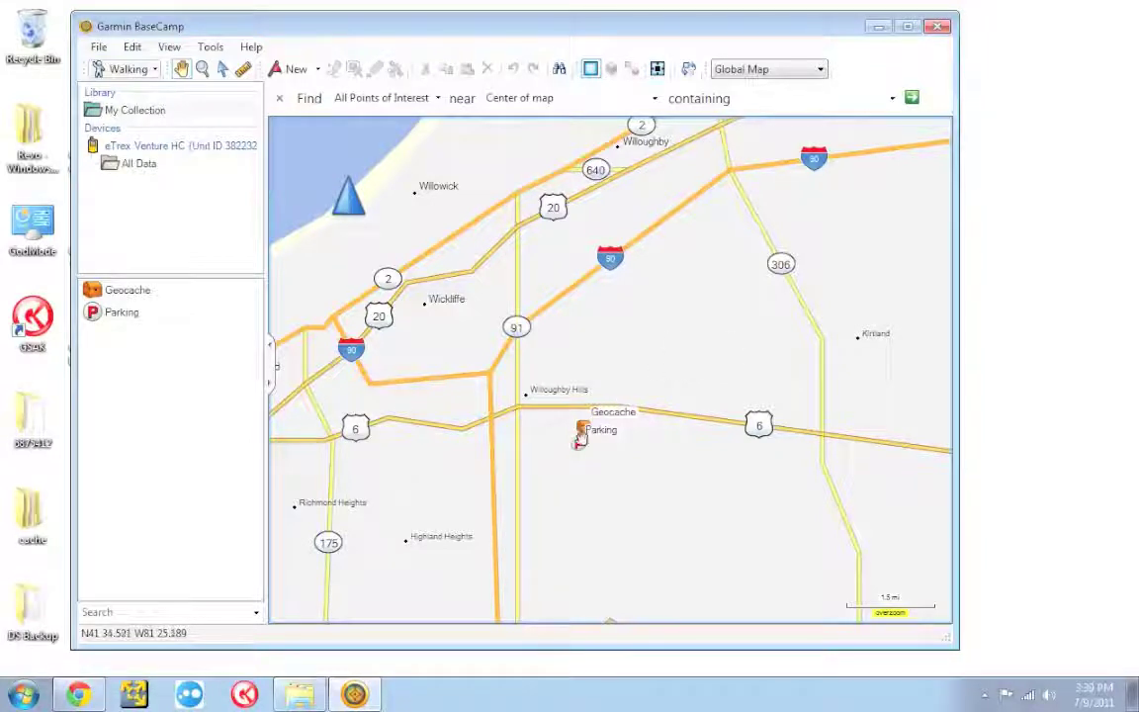
Select the Parking waypoint, zoom in, and pan to center the Geocache and Parking waypoints
left_click(222, 69)
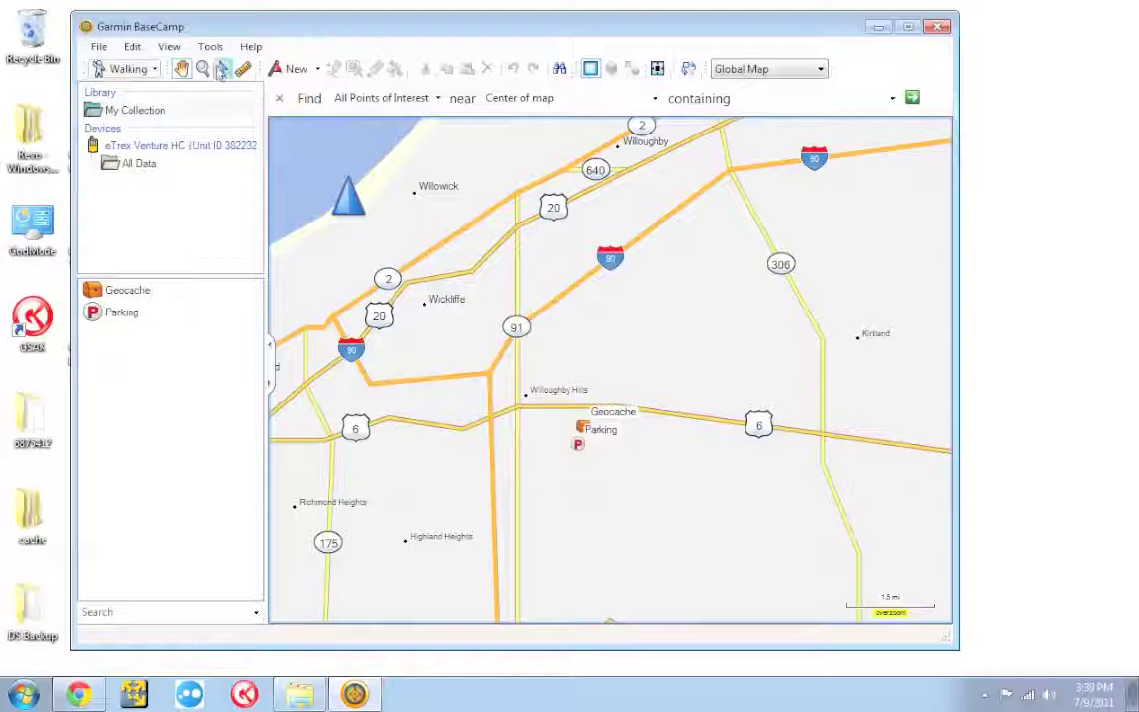
left_click(578, 442)
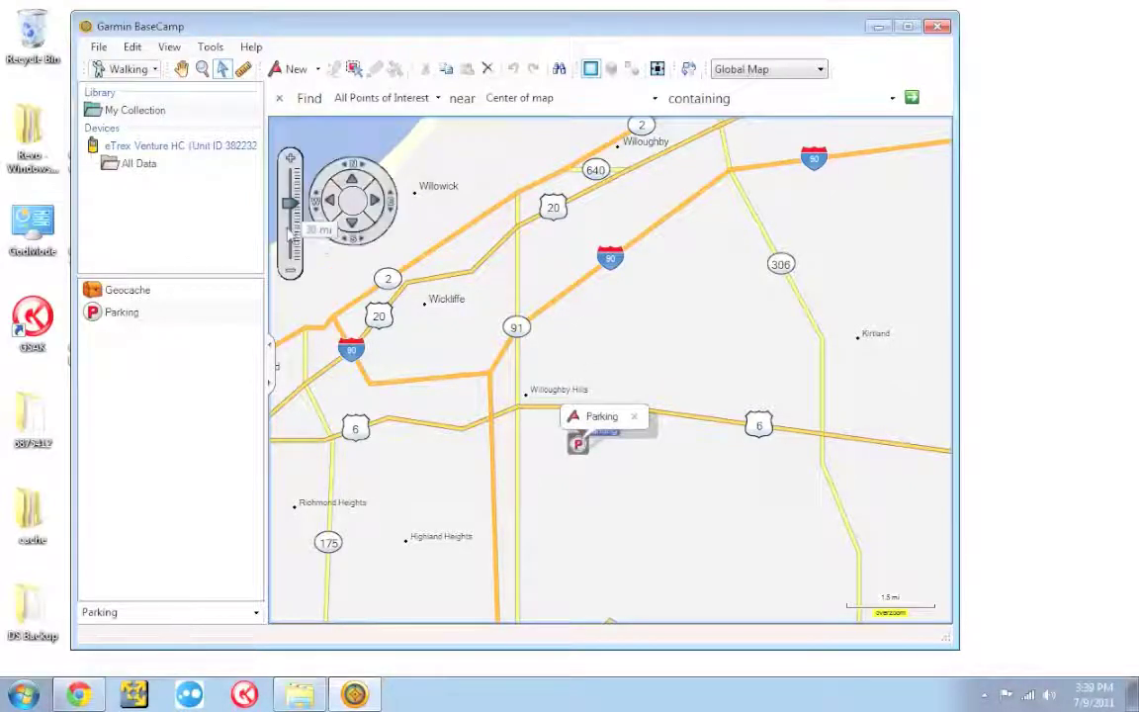
mouse_move(289, 212)
left_click_drag(289, 212, 290, 187)
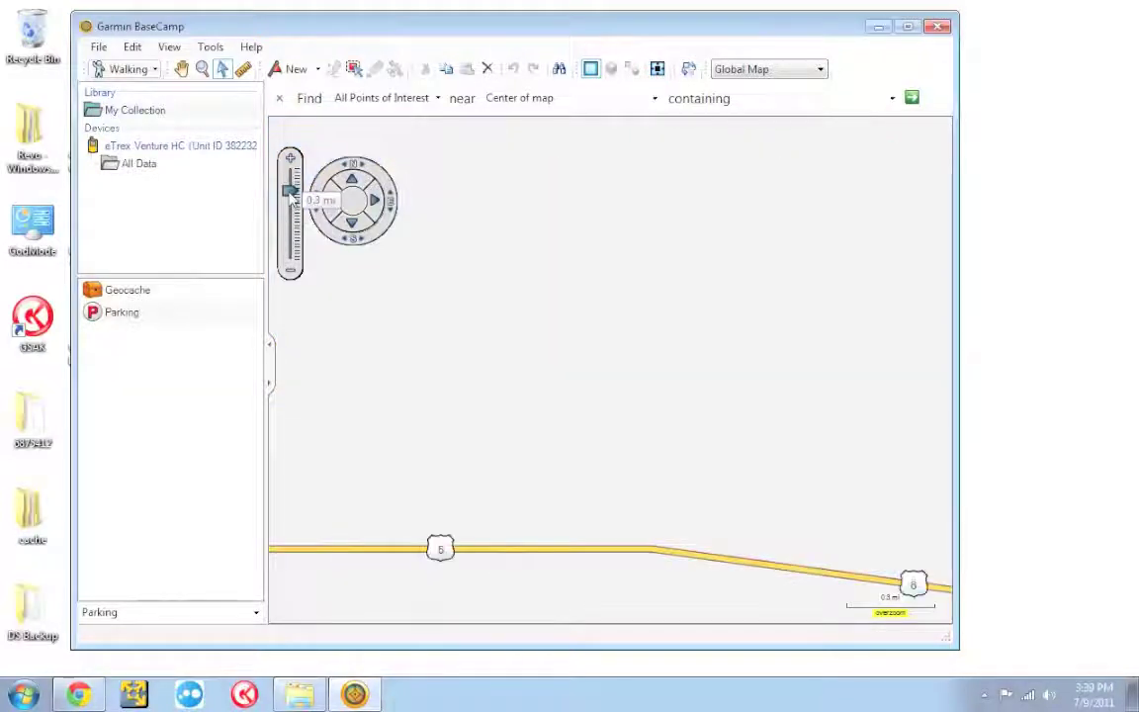
left_click(181, 68)
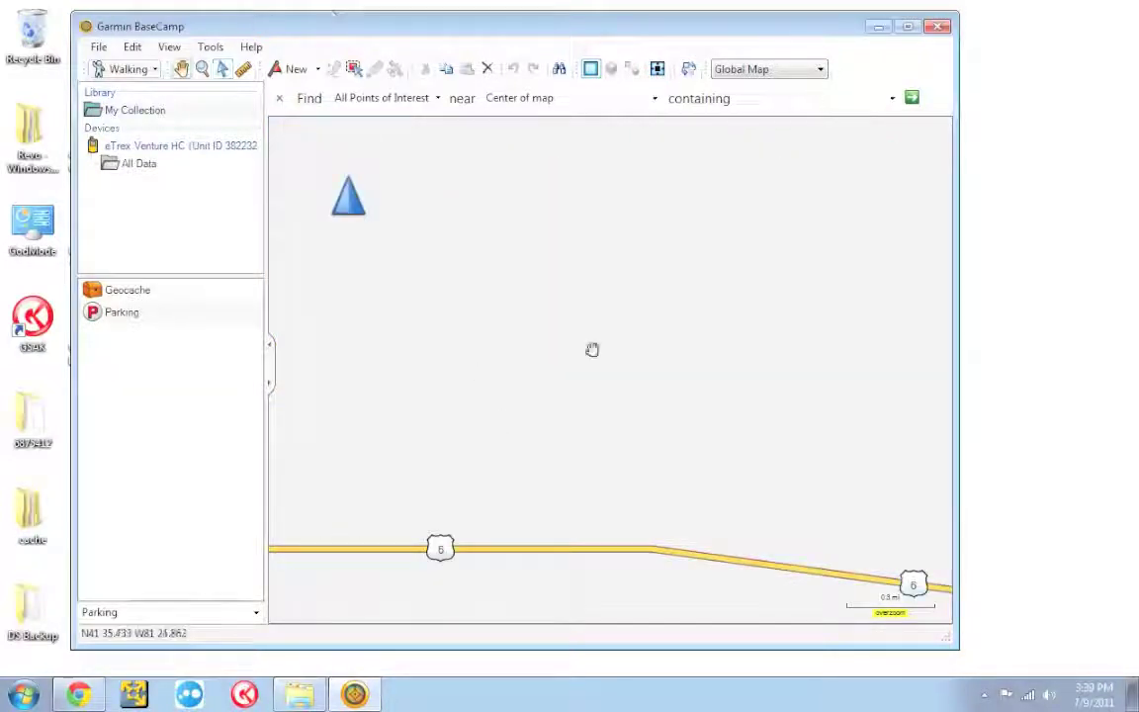
left_click_drag(593, 348, 558, 221)
left_click_drag(524, 409, 605, 294)
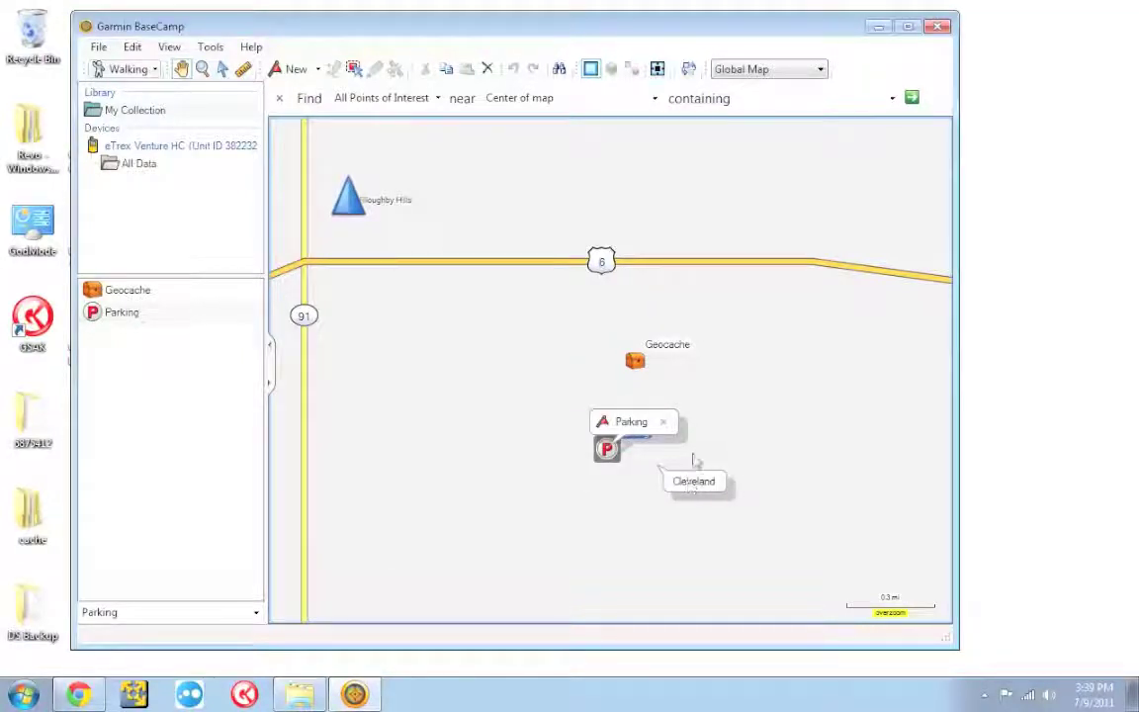
Switch the map product to ohtopo11, zoom in a level, and inspect nearby trails and contours
left_click(821, 69)
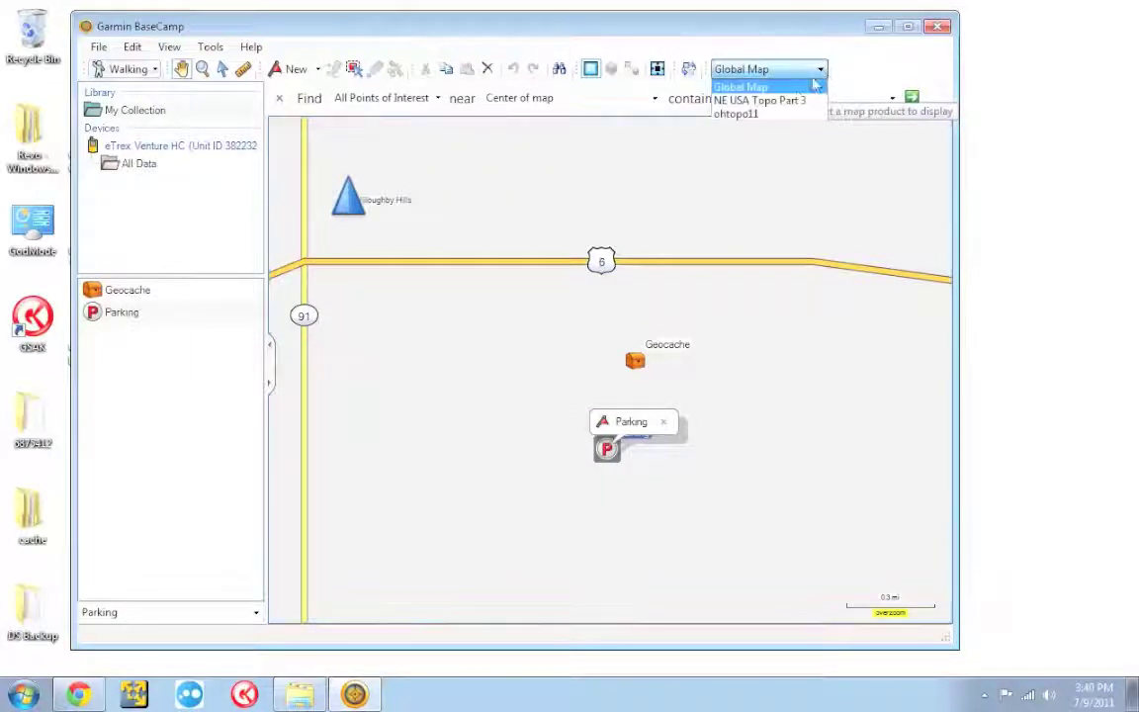
left_click(770, 114)
left_click(290, 160)
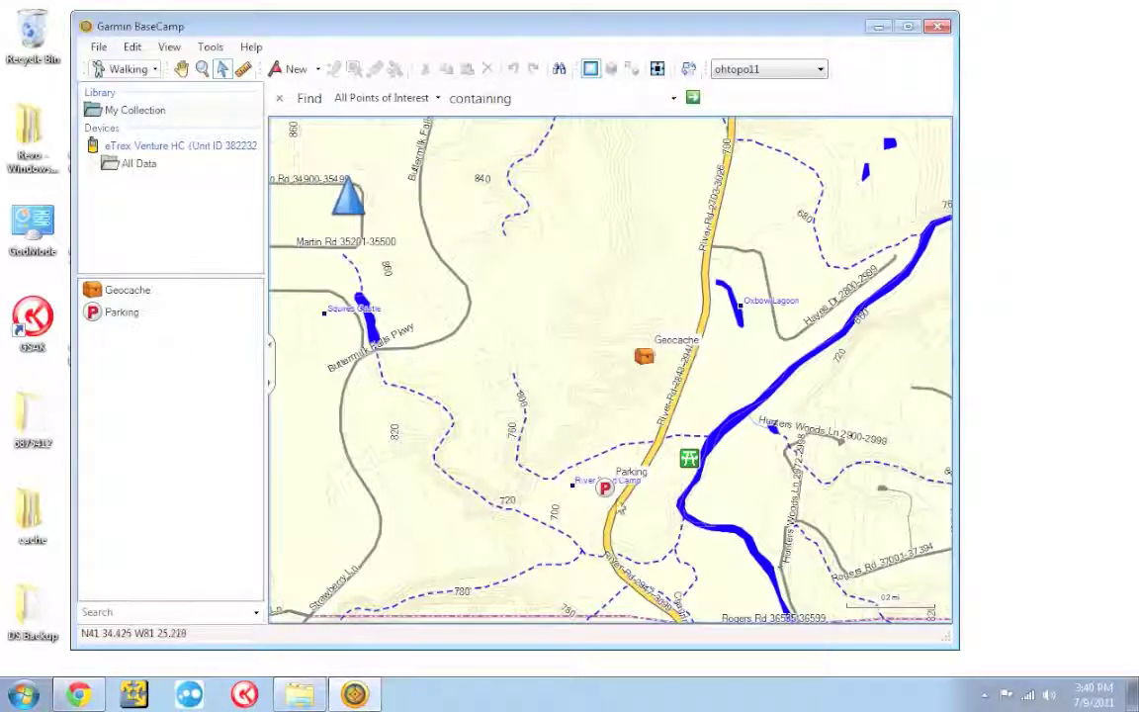
mouse_move(606, 487)
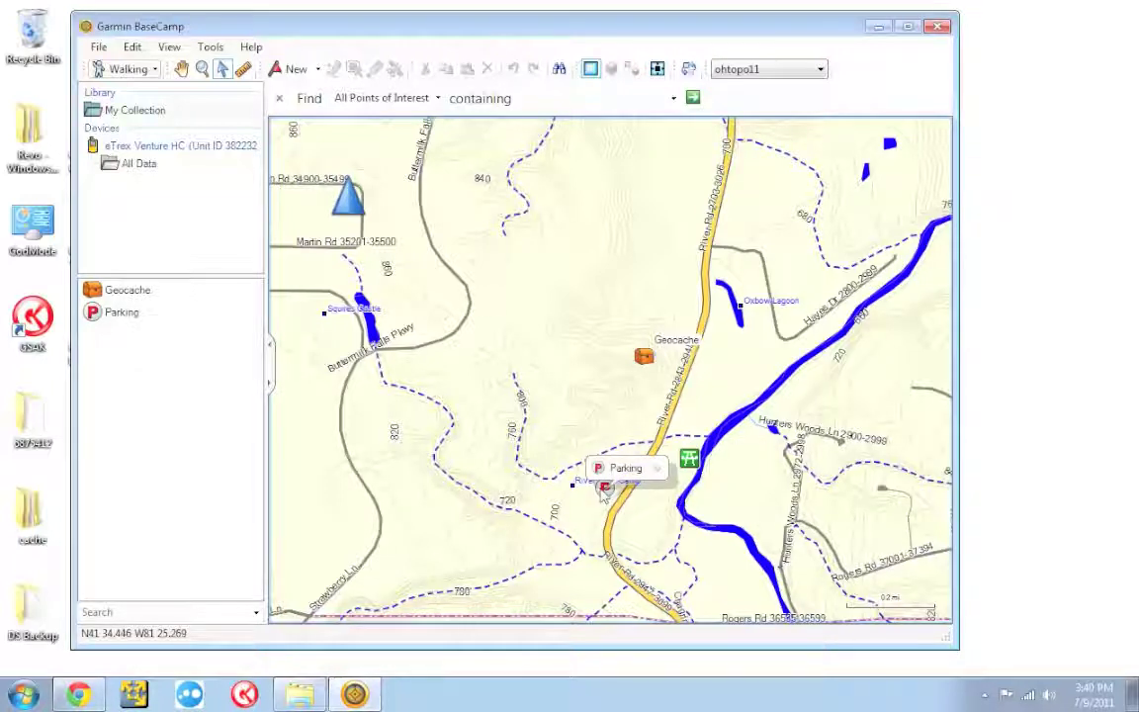
mouse_move(623, 454)
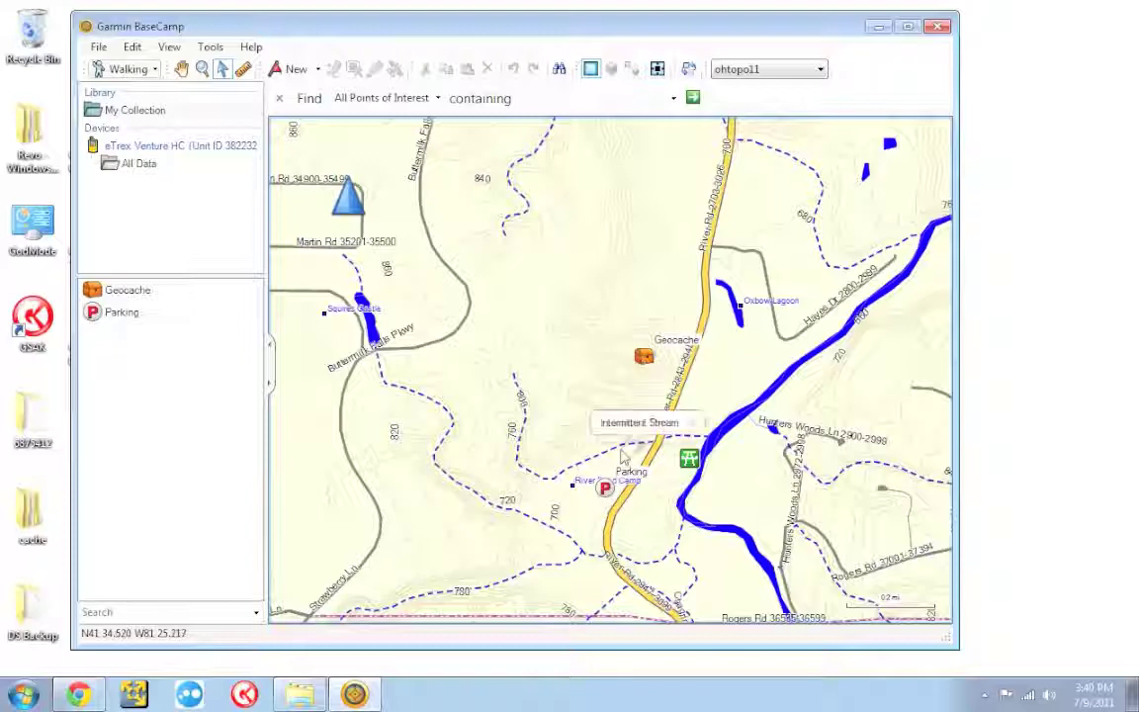
mouse_move(680, 485)
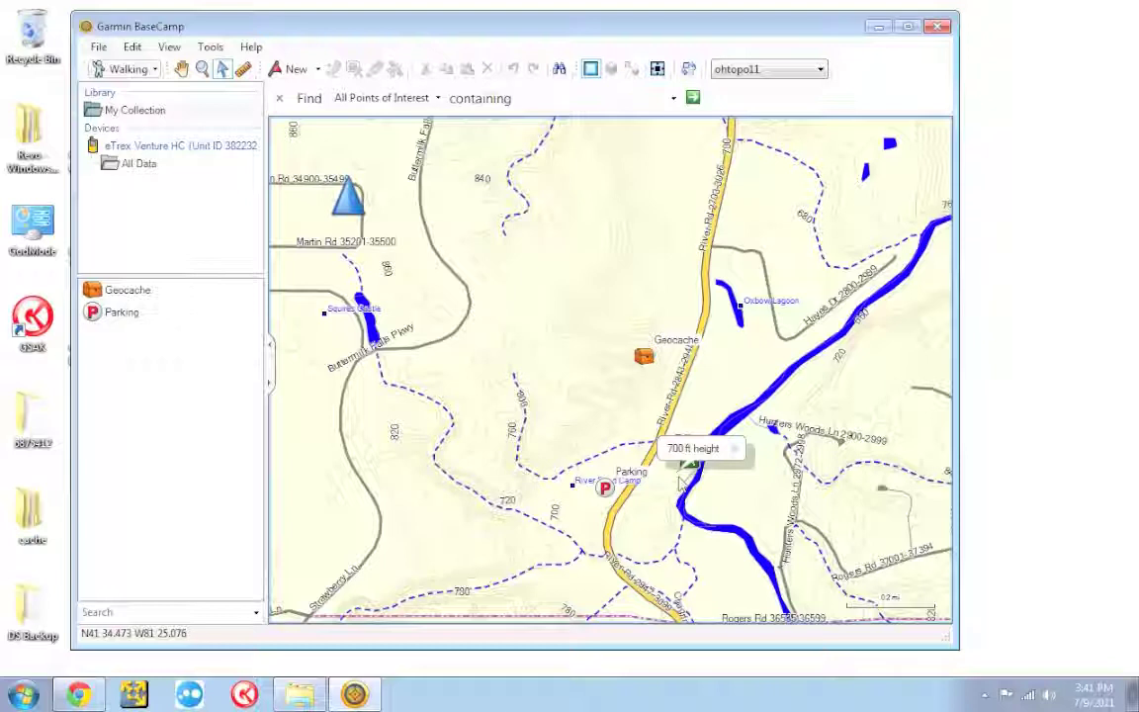
Minimize BaseCamp and bring up the GPSMAP 62st product page ($549.99) in Chrome
left_click(876, 29)
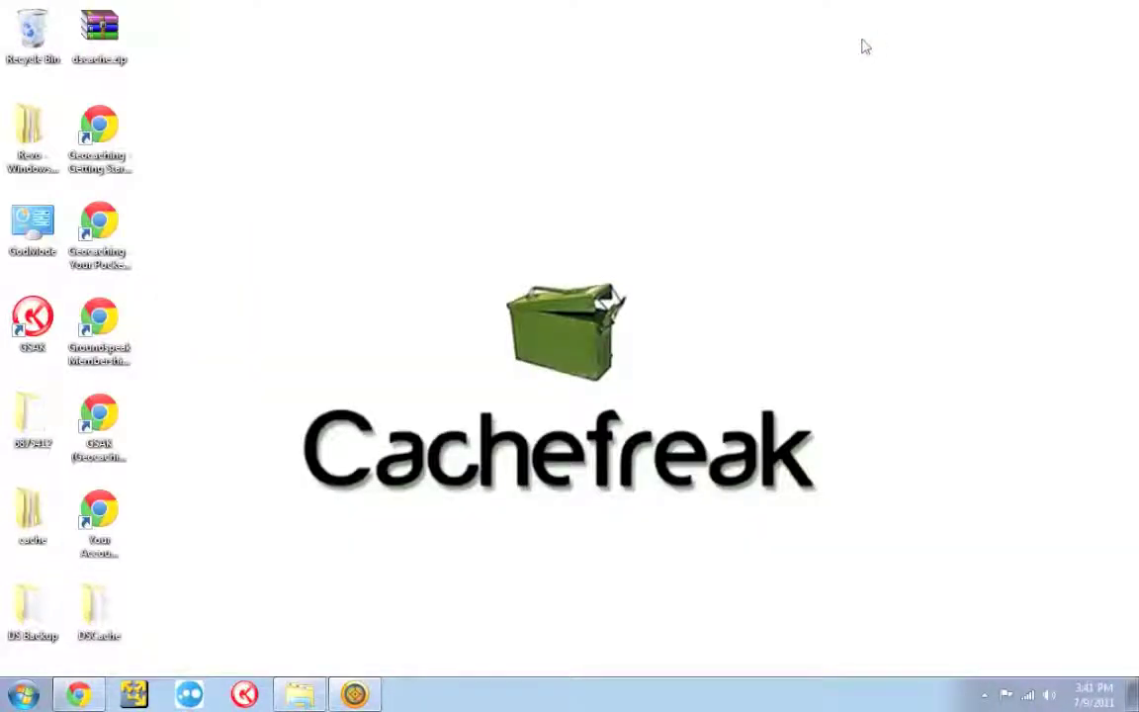
left_click(87, 699)
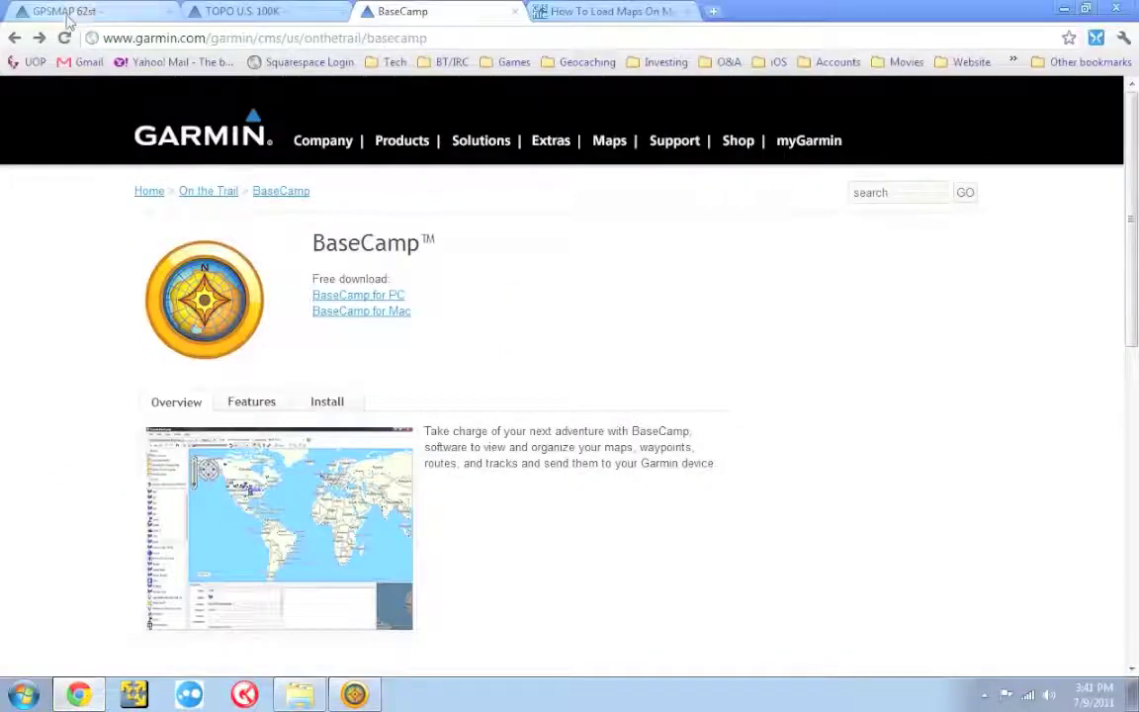
left_click(103, 12)
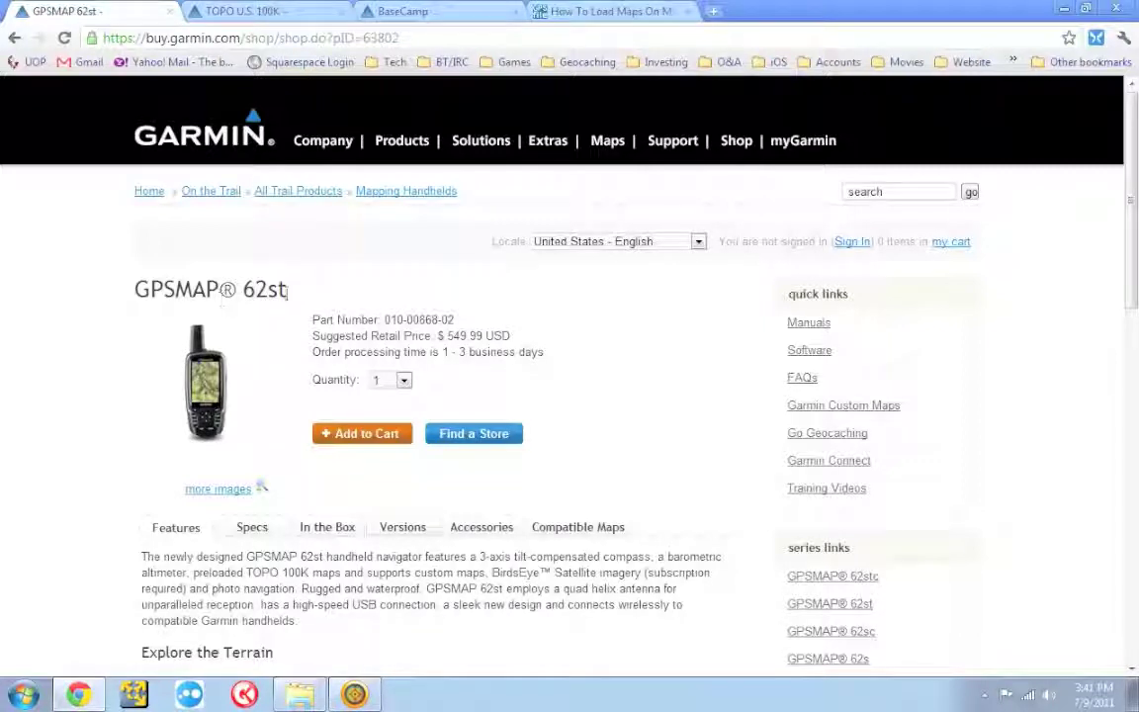
left_click_drag(287, 289, 278, 291)
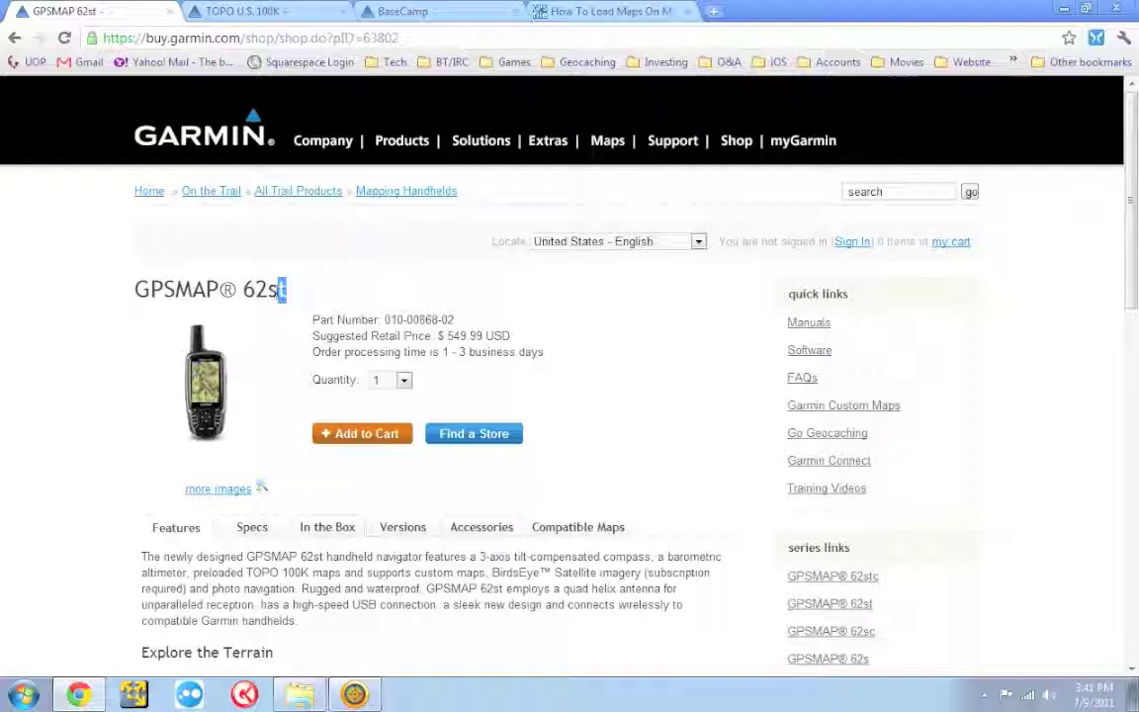
left_click(289, 292)
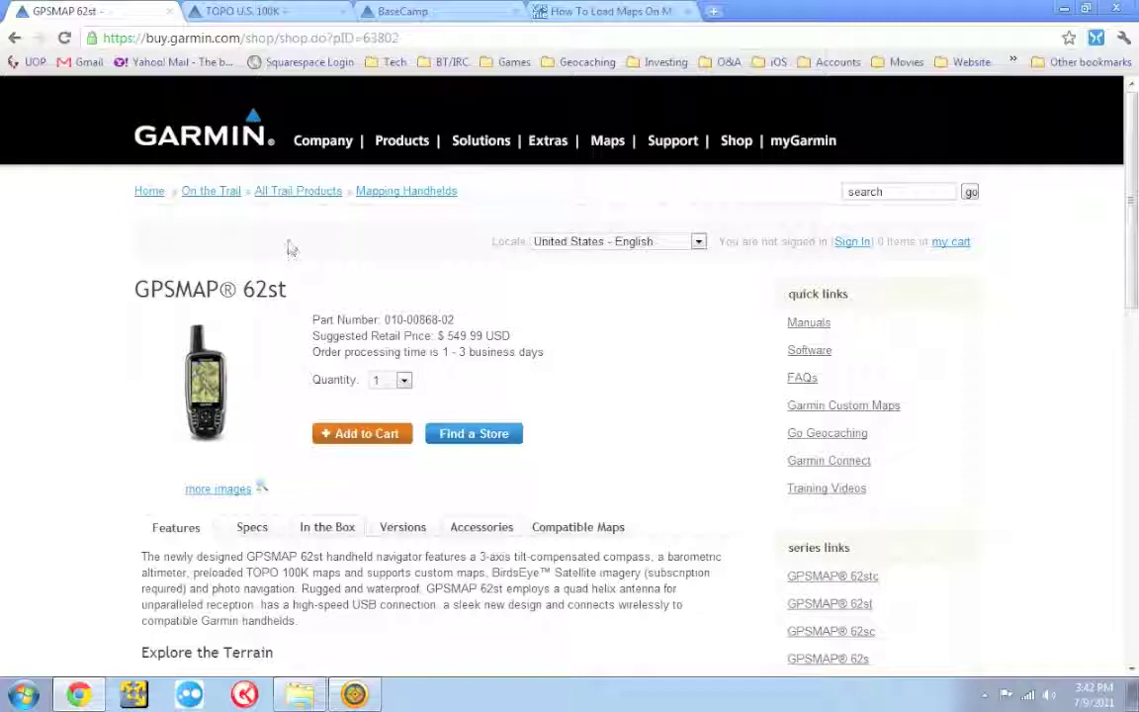
View the $99.99 TOPO U.S. 100K page, then the free BaseCamp download page
left_click(262, 14)
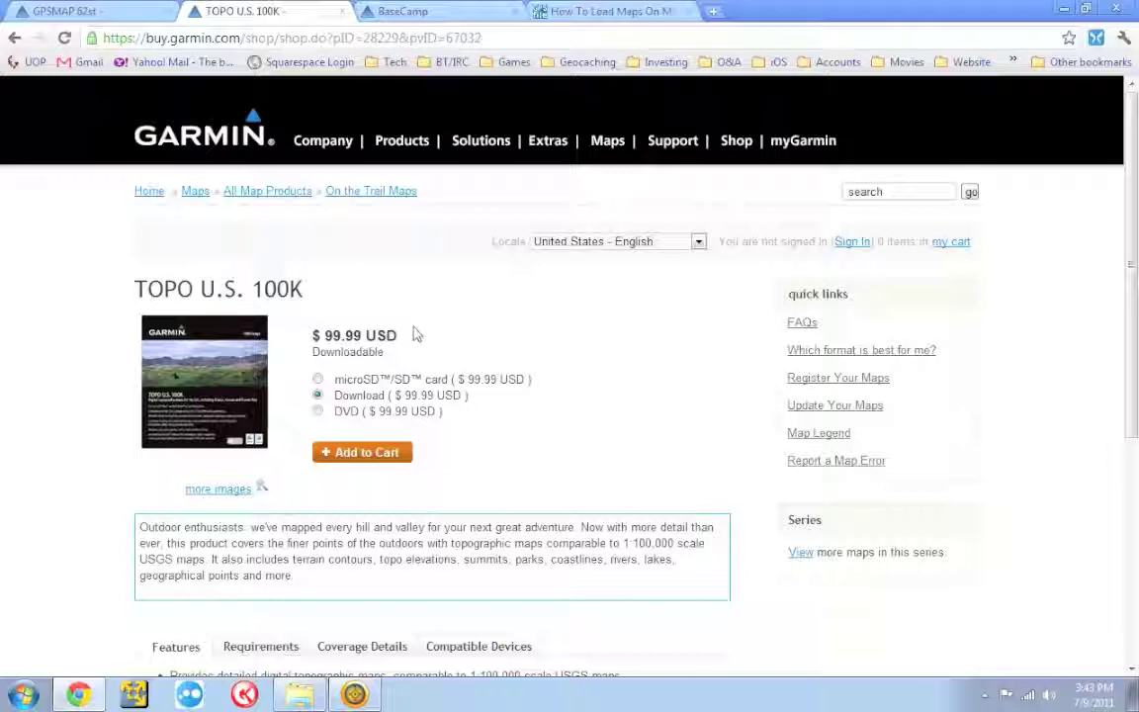
left_click(425, 16)
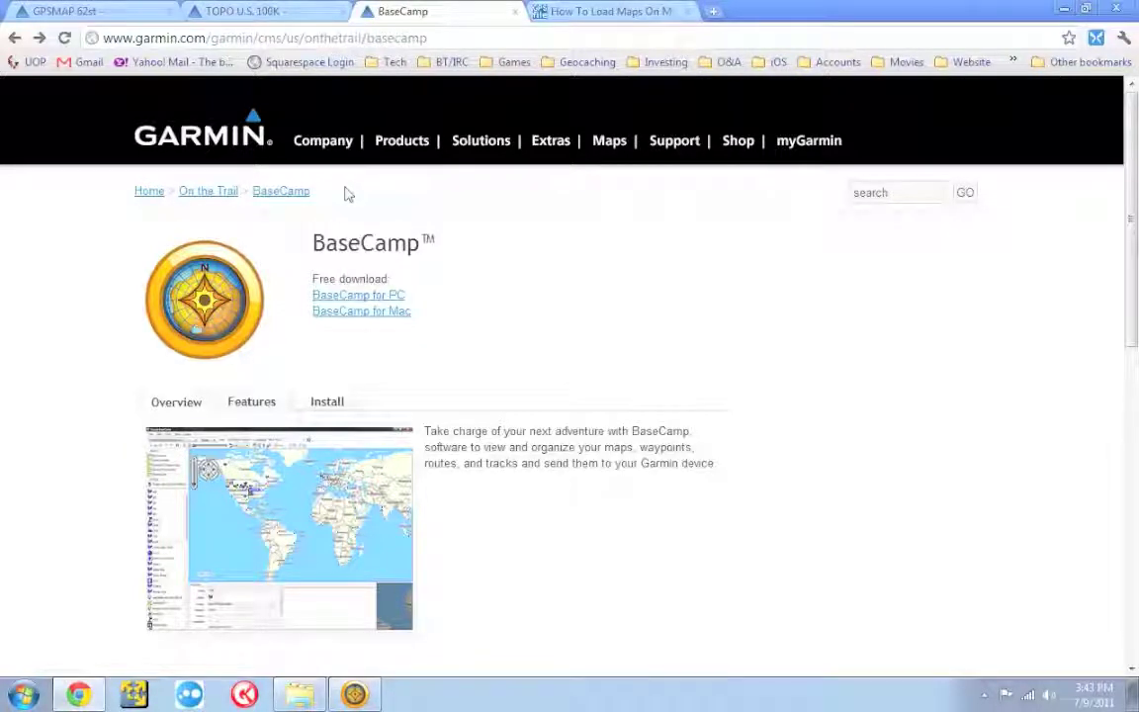
Go from the How To Load Maps page to the GPSFileDepot home page and expand the U.S. state list
left_click(586, 20)
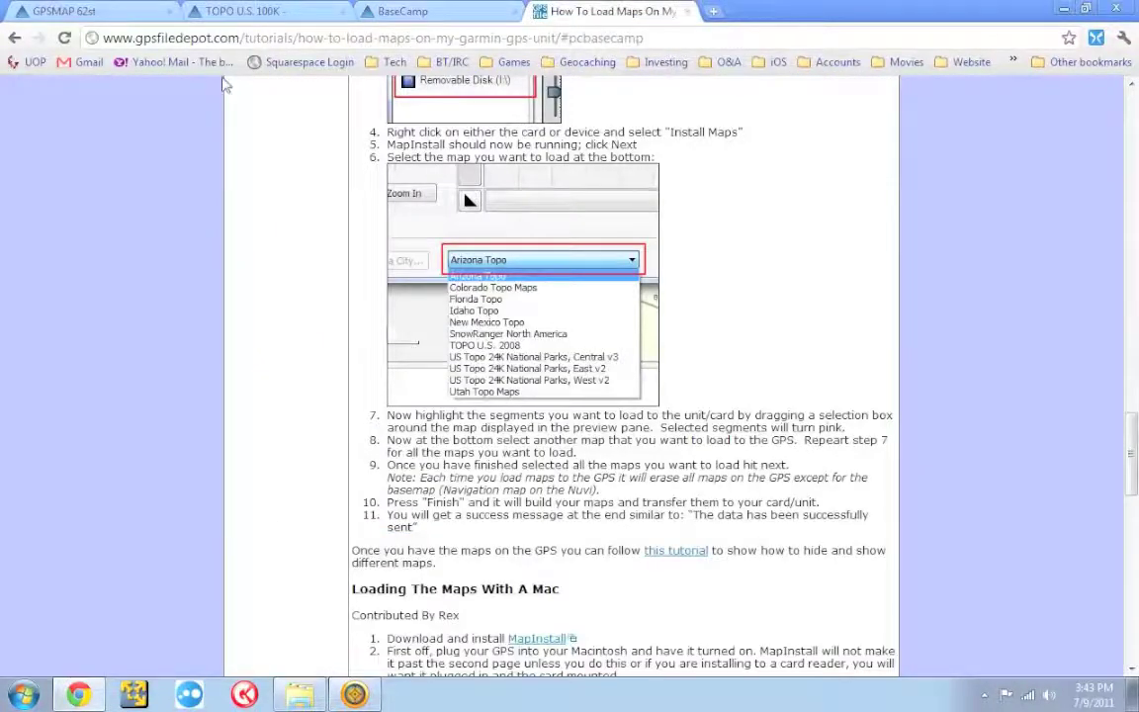
scroll(241, 120, "up", 10)
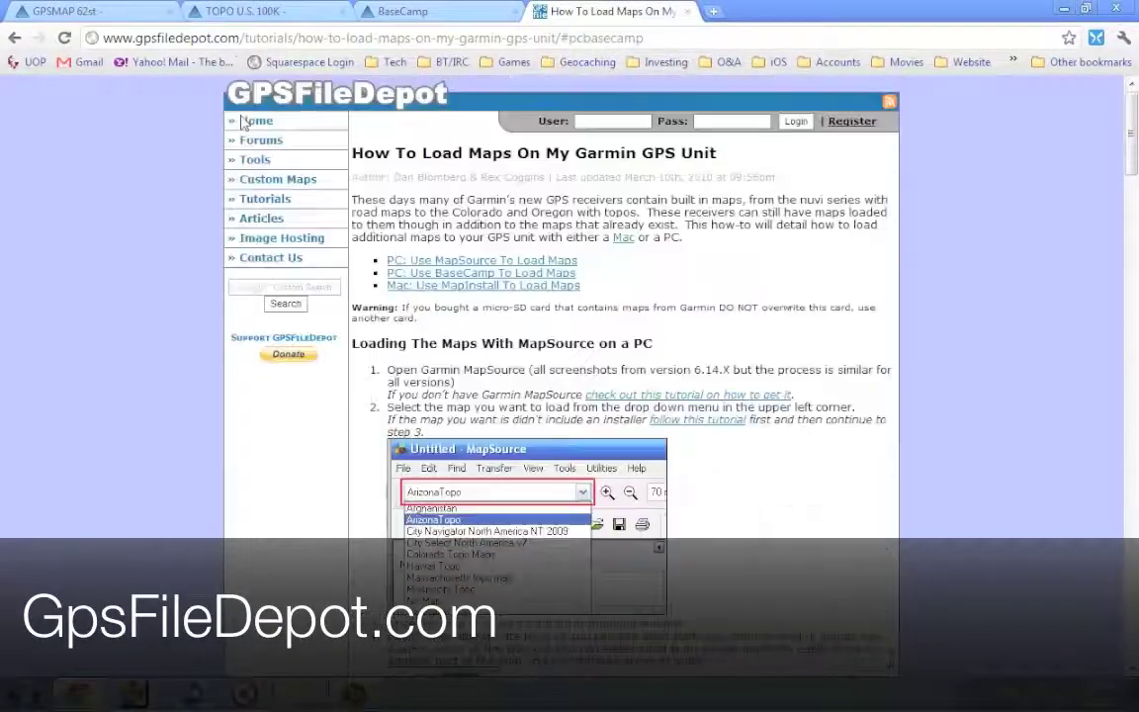
left_click(259, 119)
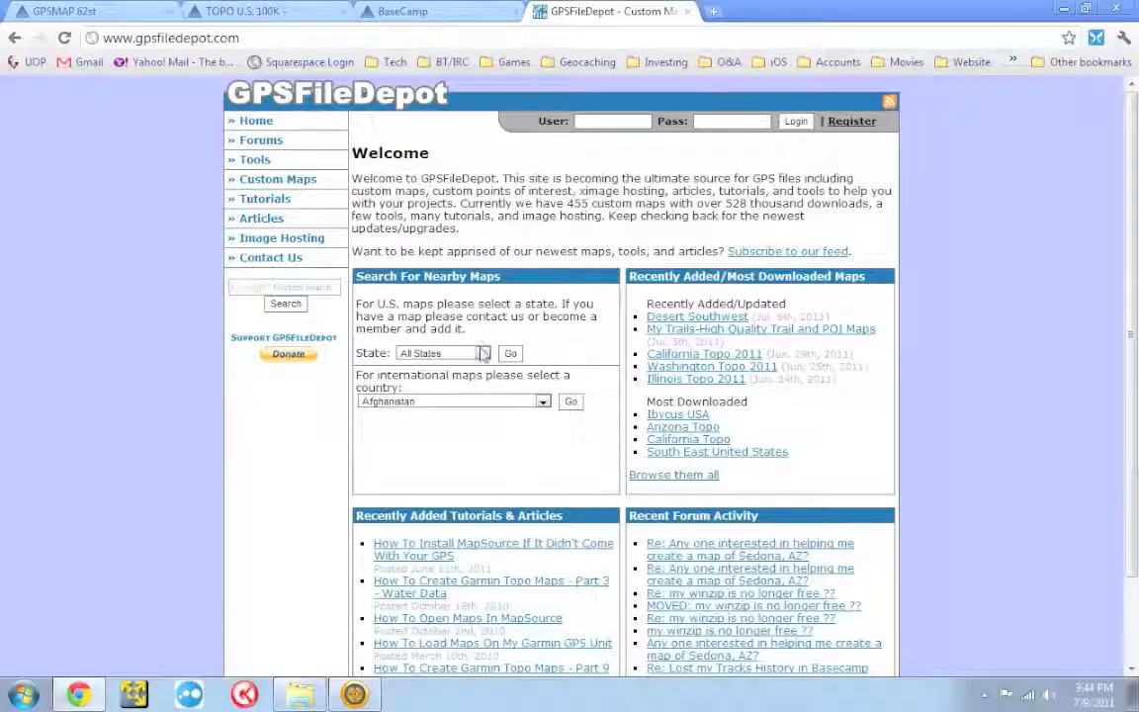
left_click(440, 353)
Pick Ohio in the state search and go to the Ohio Topo map's details page
left_click_drag(488, 406, 489, 515)
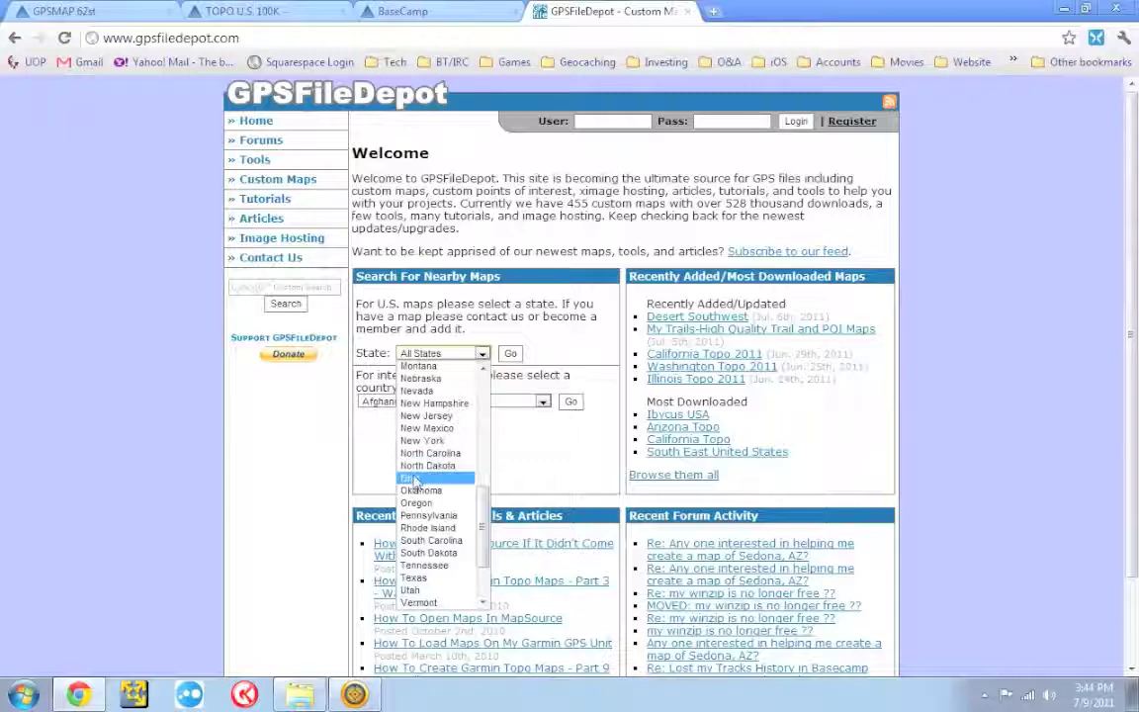
left_click(410, 477)
left_click(510, 353)
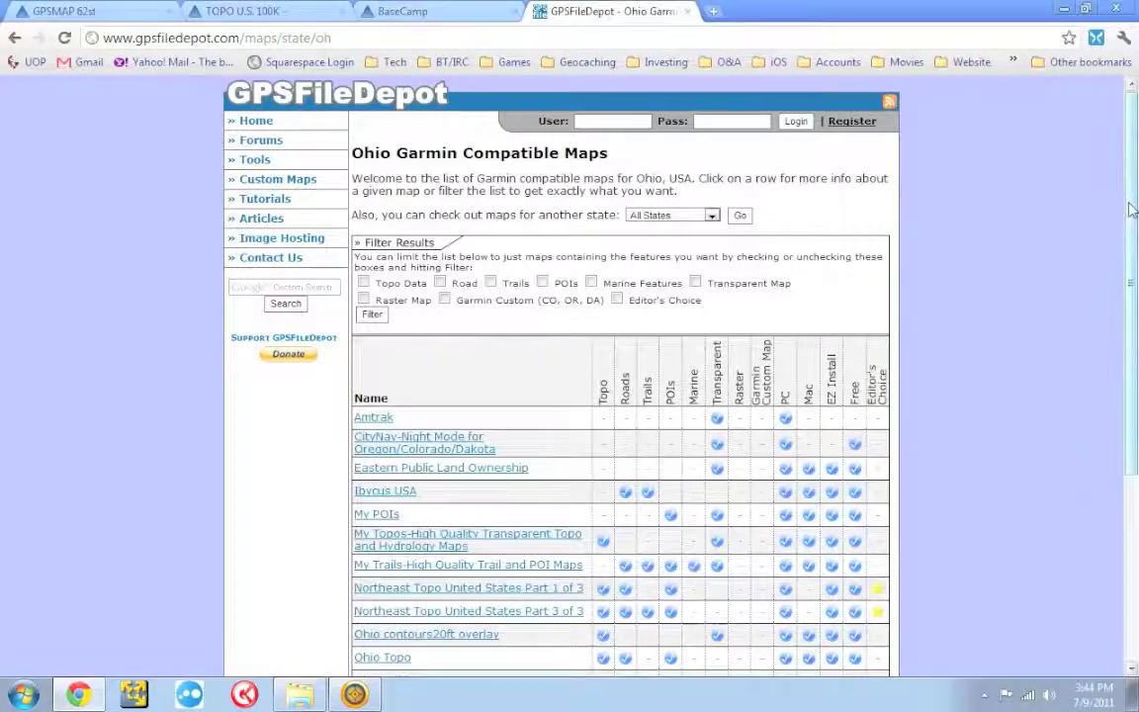
left_click_drag(1126, 213, 1124, 381)
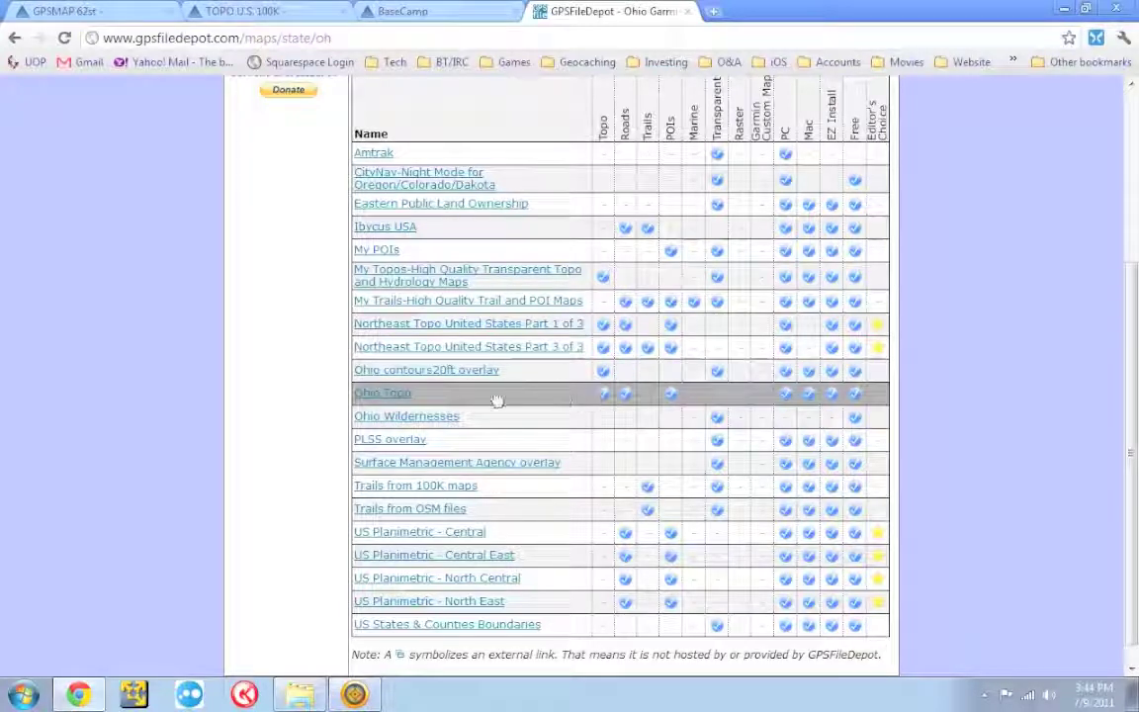
left_click(405, 394)
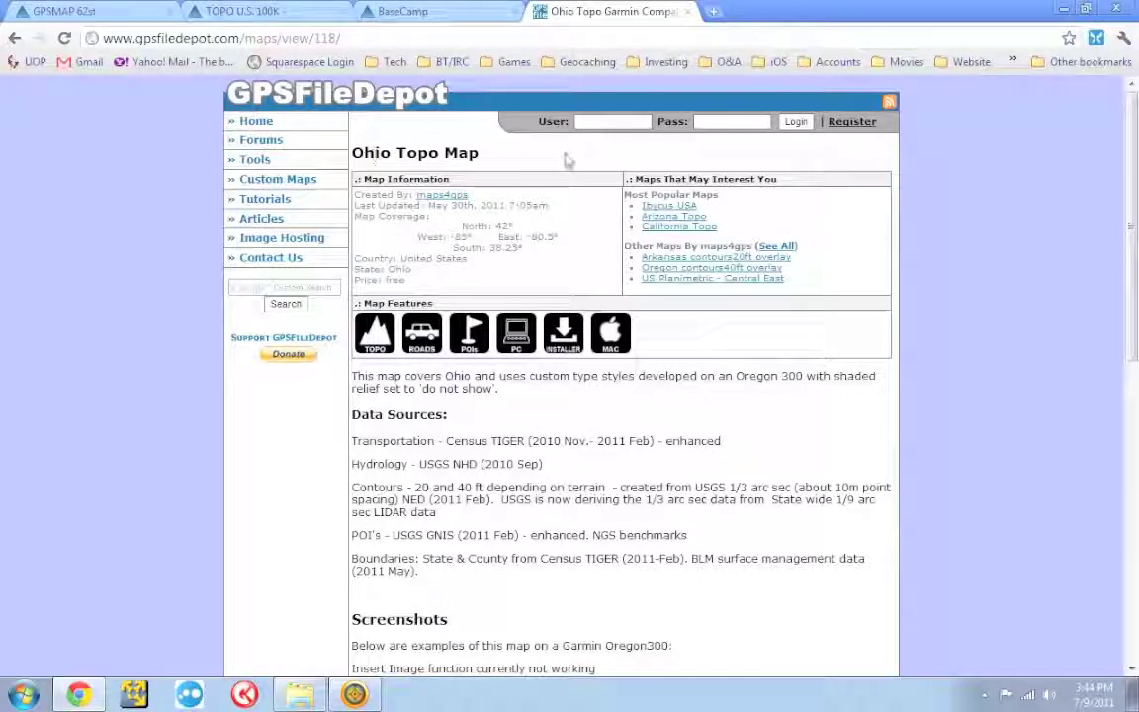
Review the Ohio Topo 106MB Windows download, minimize the browser, and restore BaseCamp
scroll(553, 627, "down", 5)
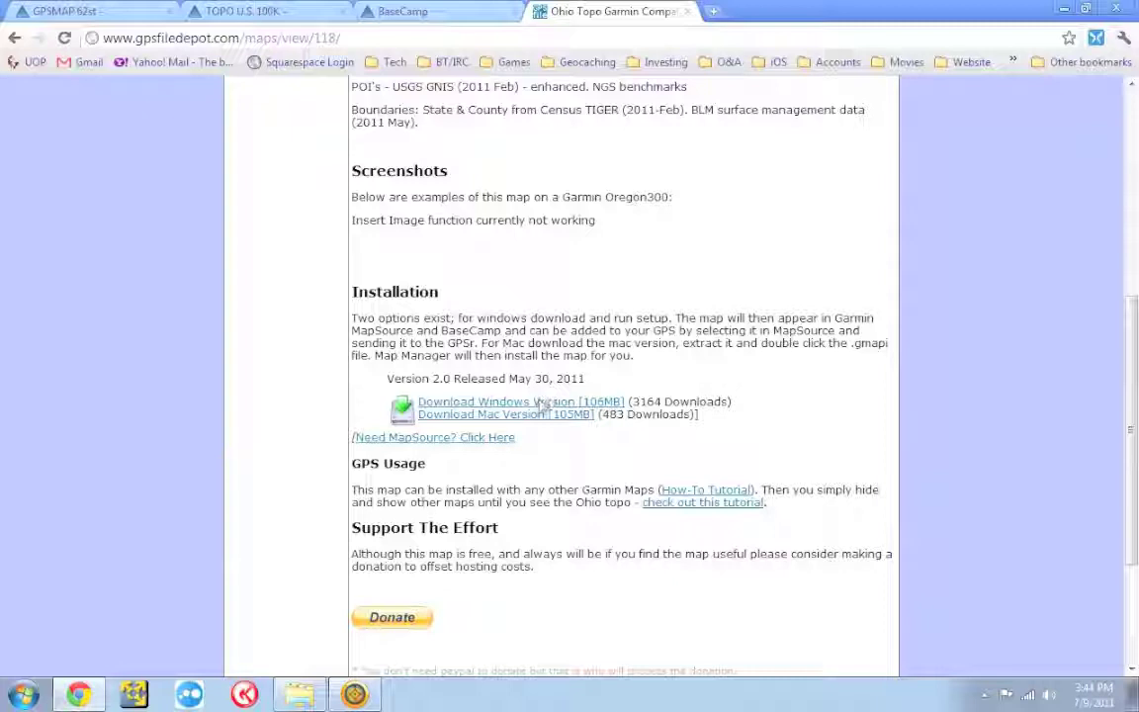
left_click(1064, 8)
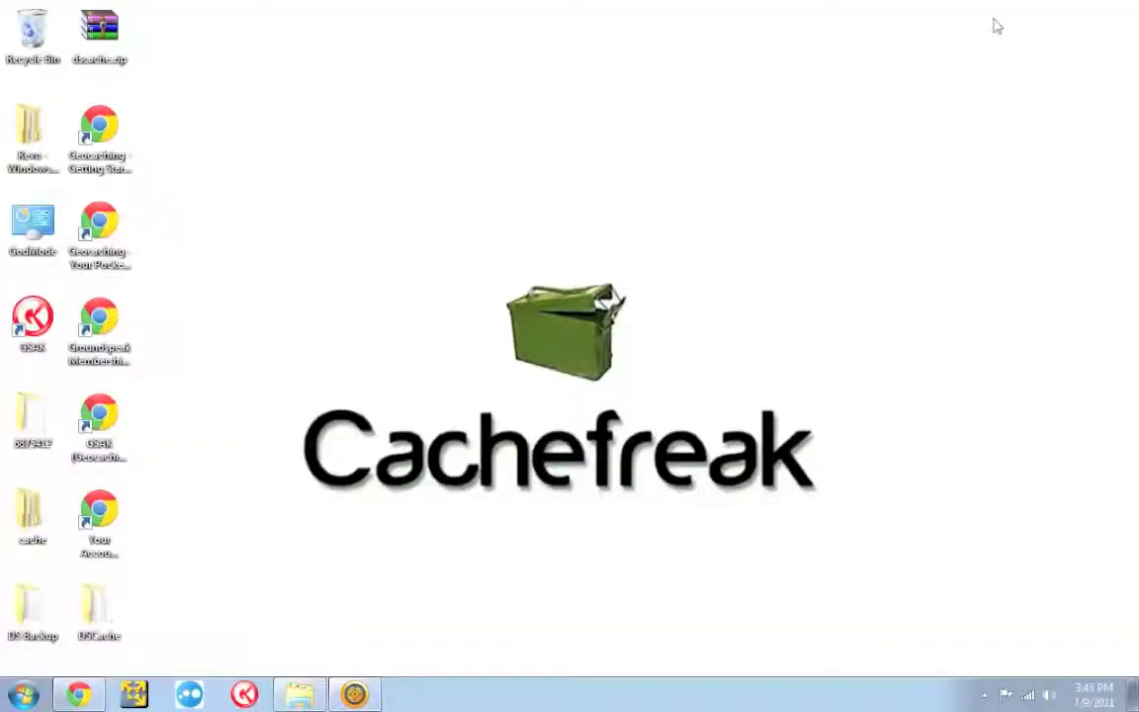
left_click(356, 696)
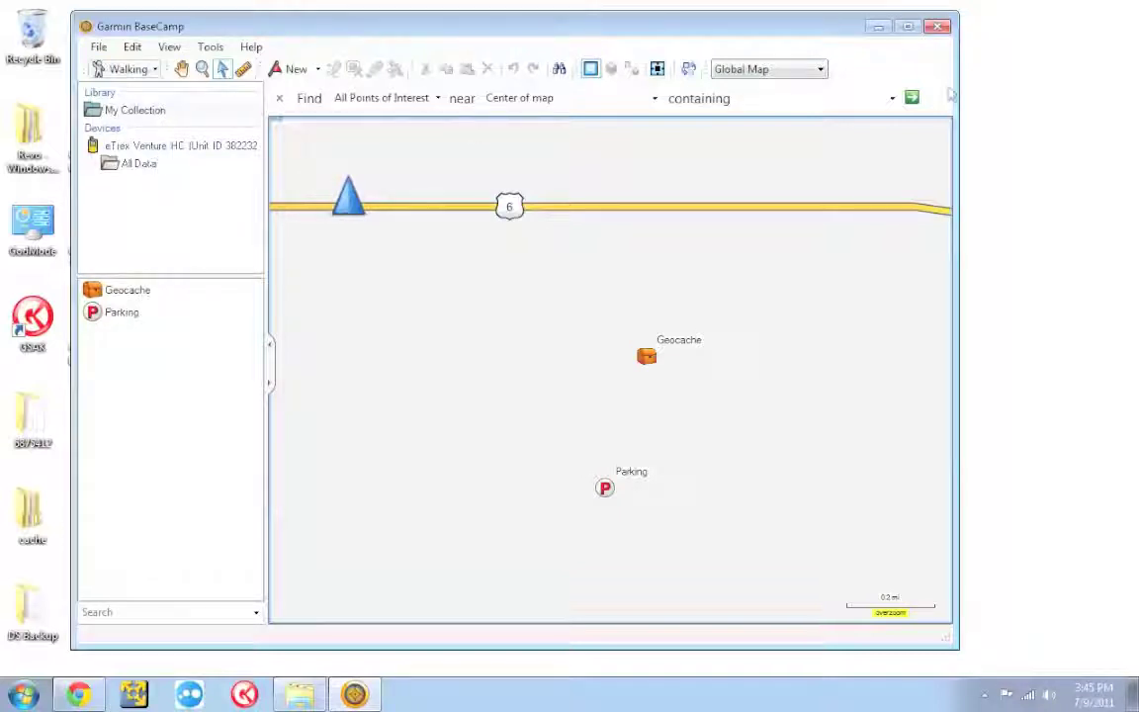
Choose ohtopo11 from the map product list so contours and streams surround the waypoints
left_click(822, 70)
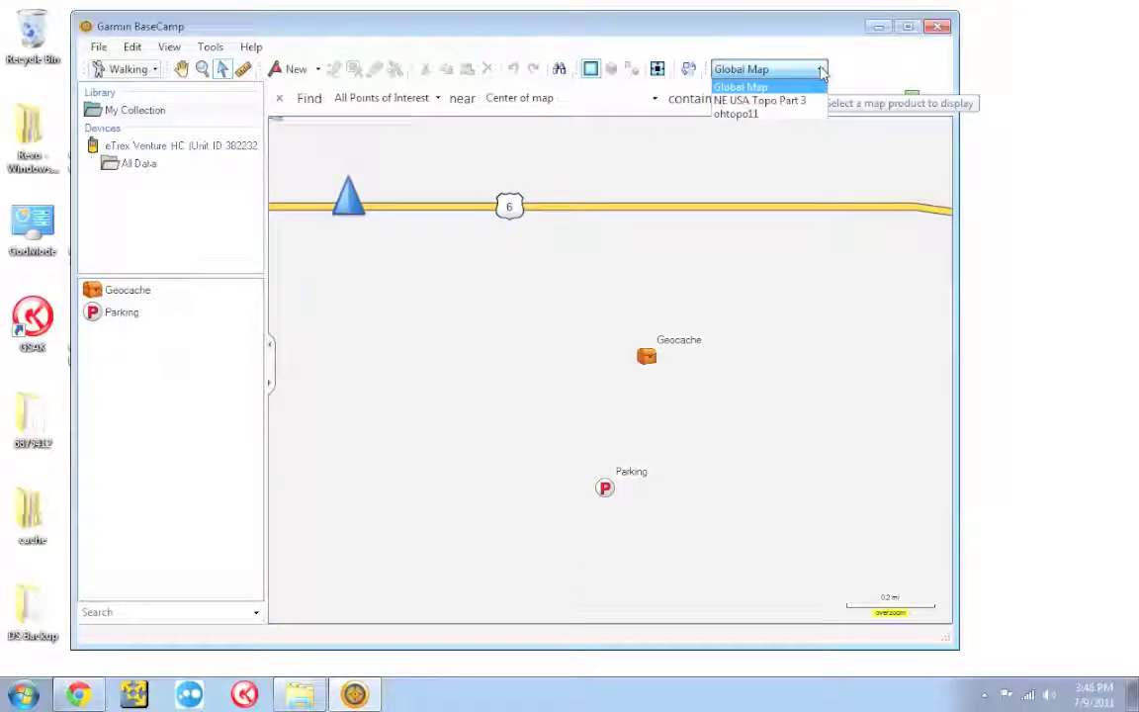
left_click(757, 116)
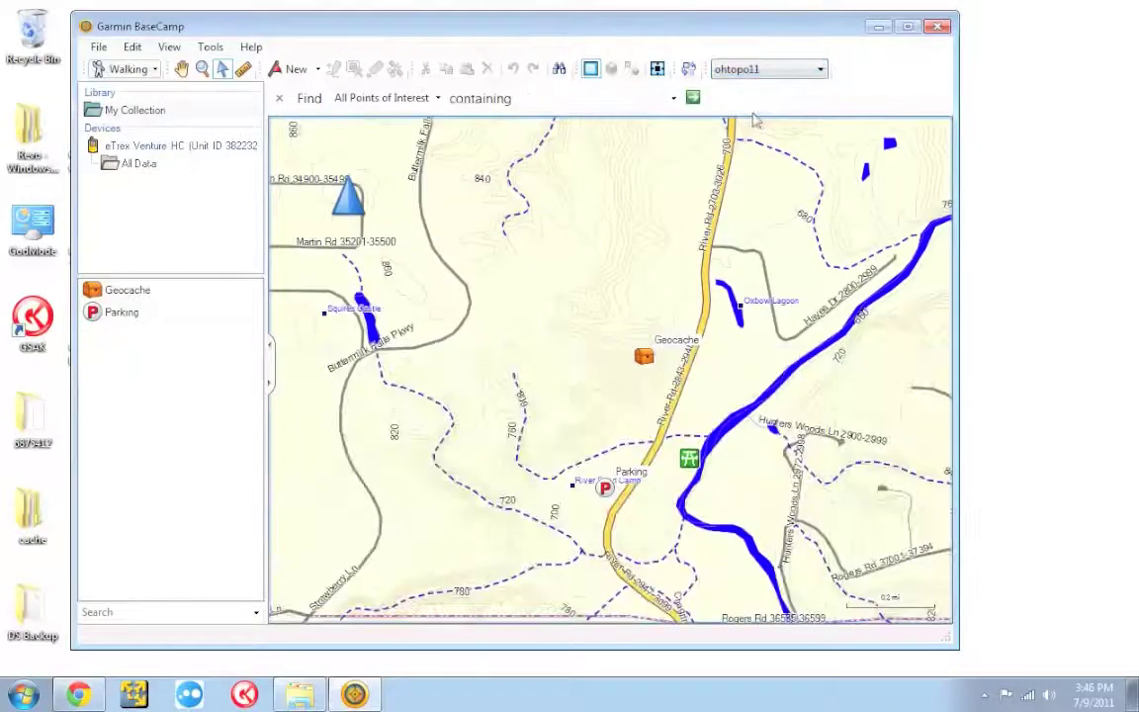
Start Install Maps on the eTrex Venture HC, answering No to auto-selecting maps around waypoints
left_click(136, 151)
right_click(138, 152)
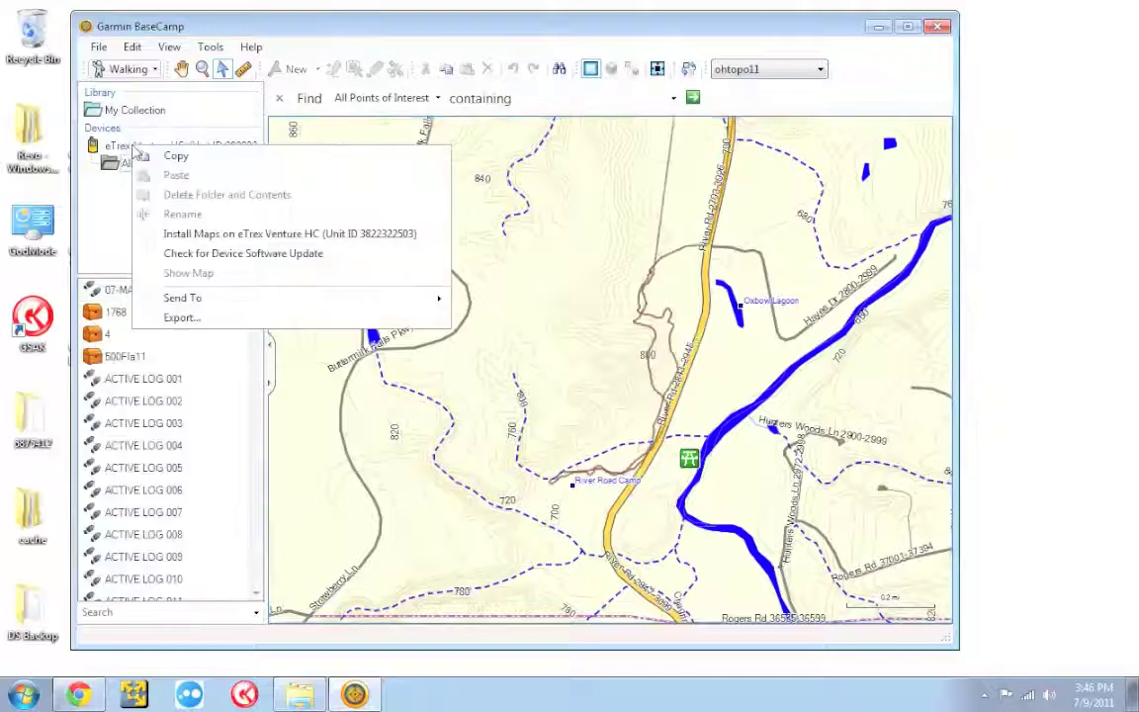
left_click(245, 241)
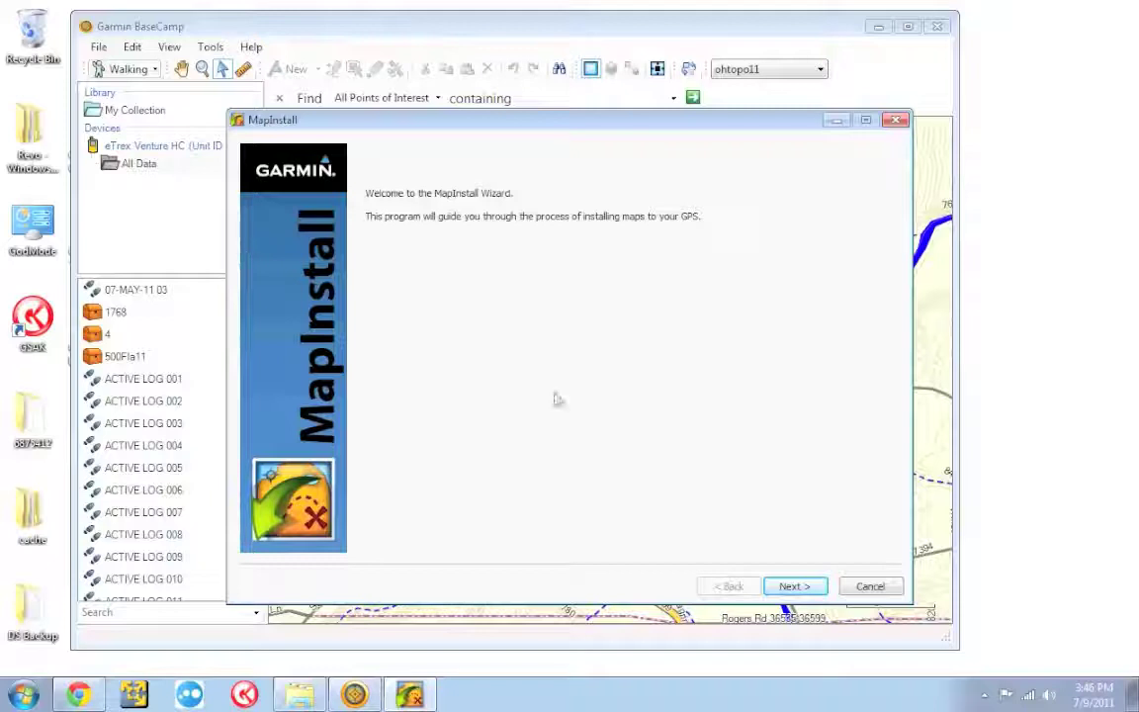
left_click(795, 587)
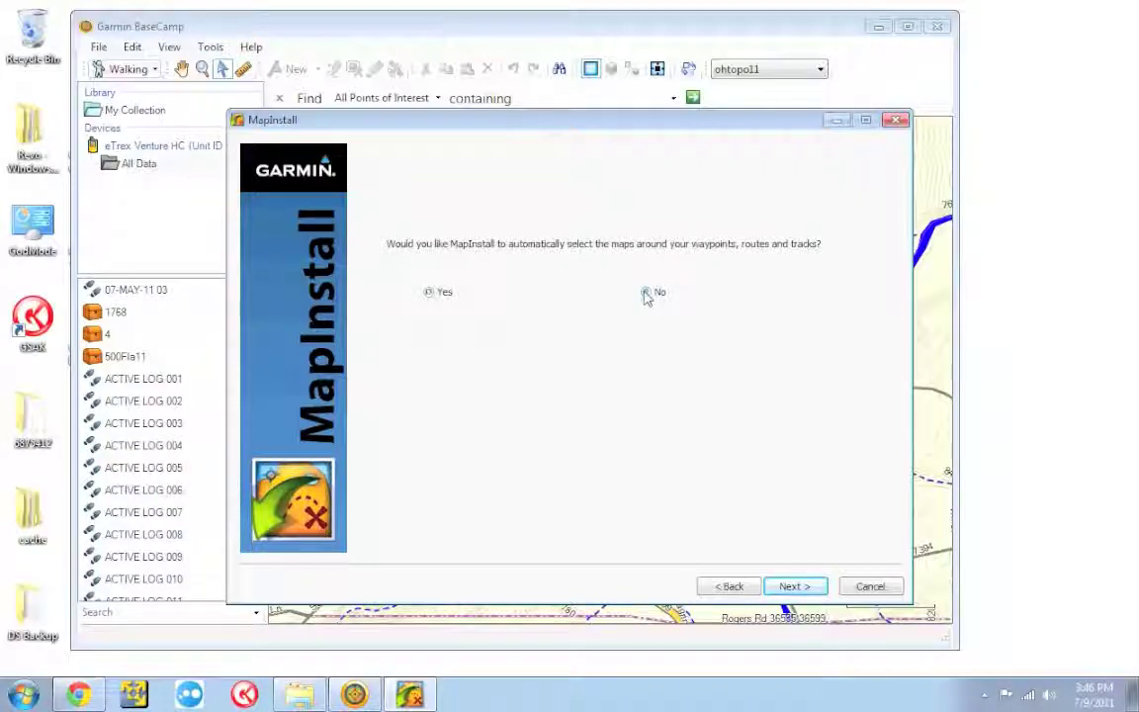
left_click(647, 294)
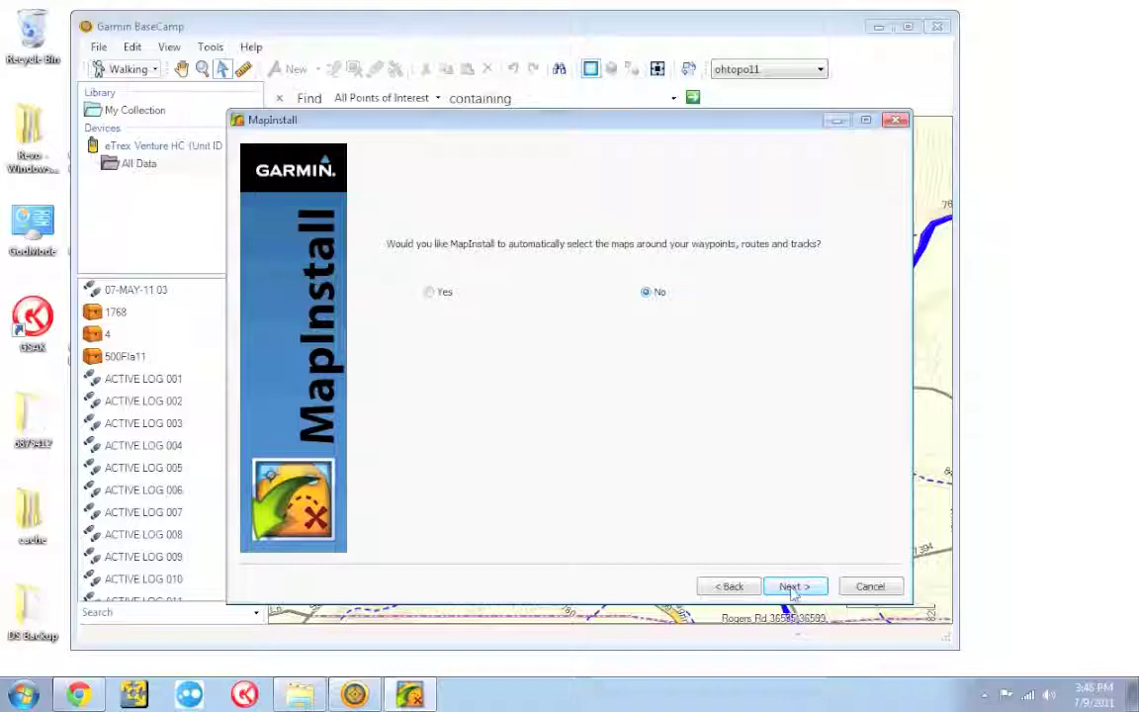
left_click(794, 587)
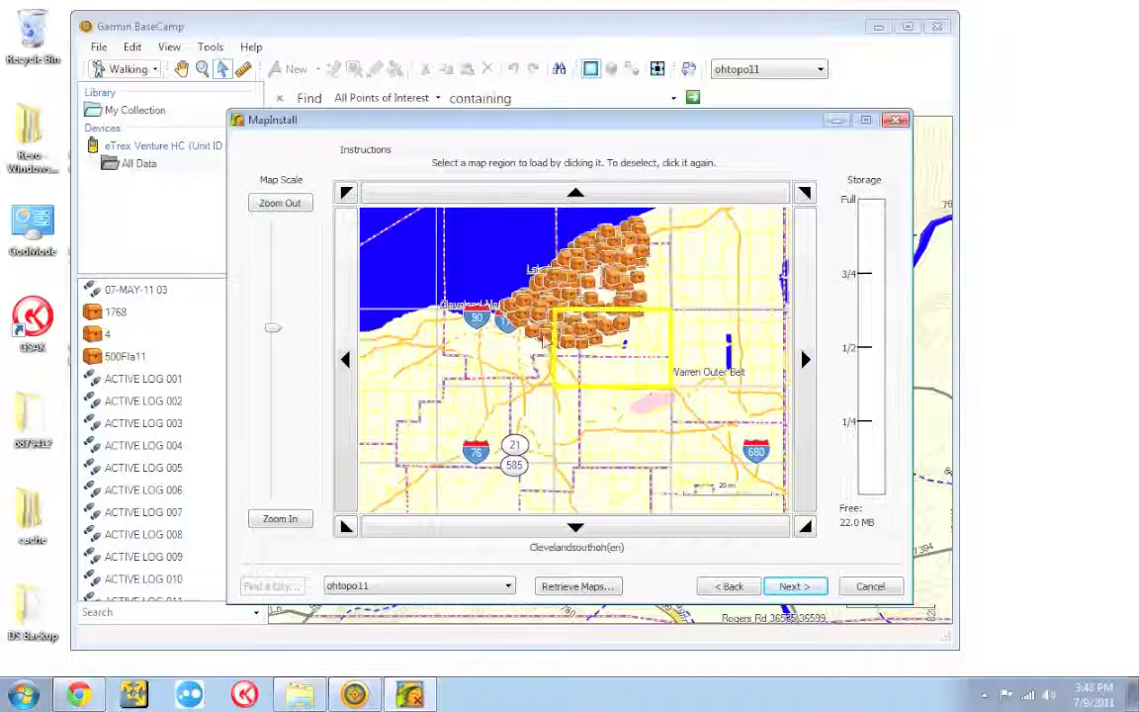
Select the Clevelandnorthoh, Clevelandsouthoh, Clevelandsouthoh(ws), neighbouring and Youngstown tiles, leaving 8.42 MB free
left_click(518, 277)
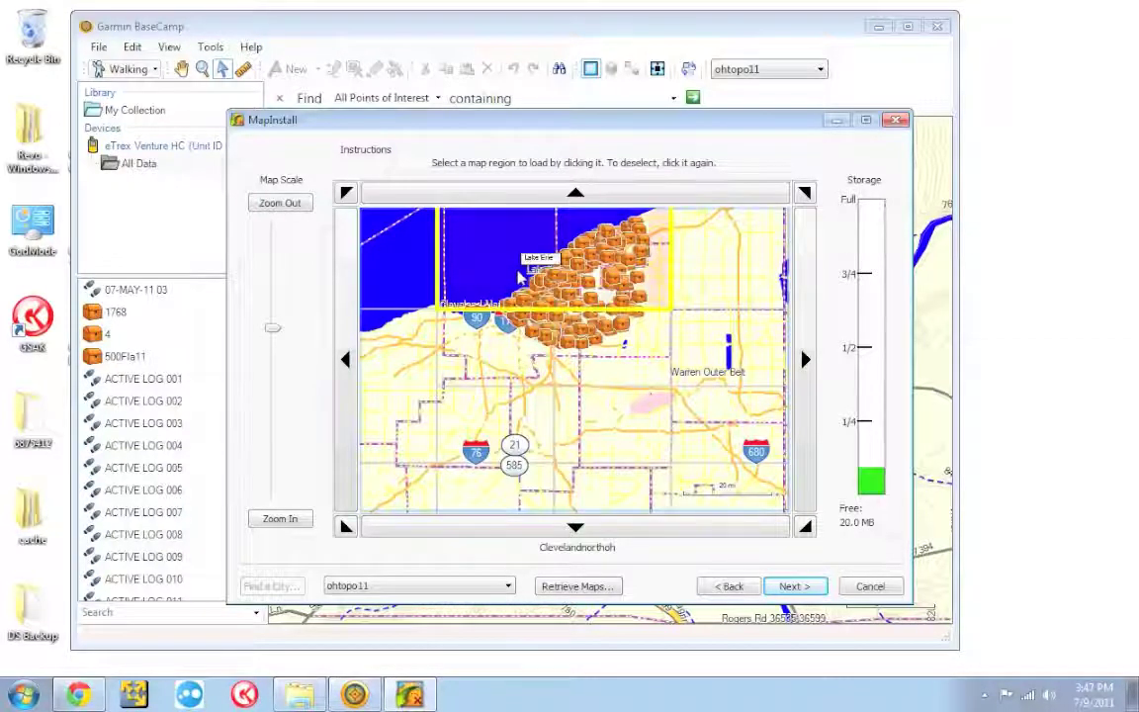
left_click(683, 279)
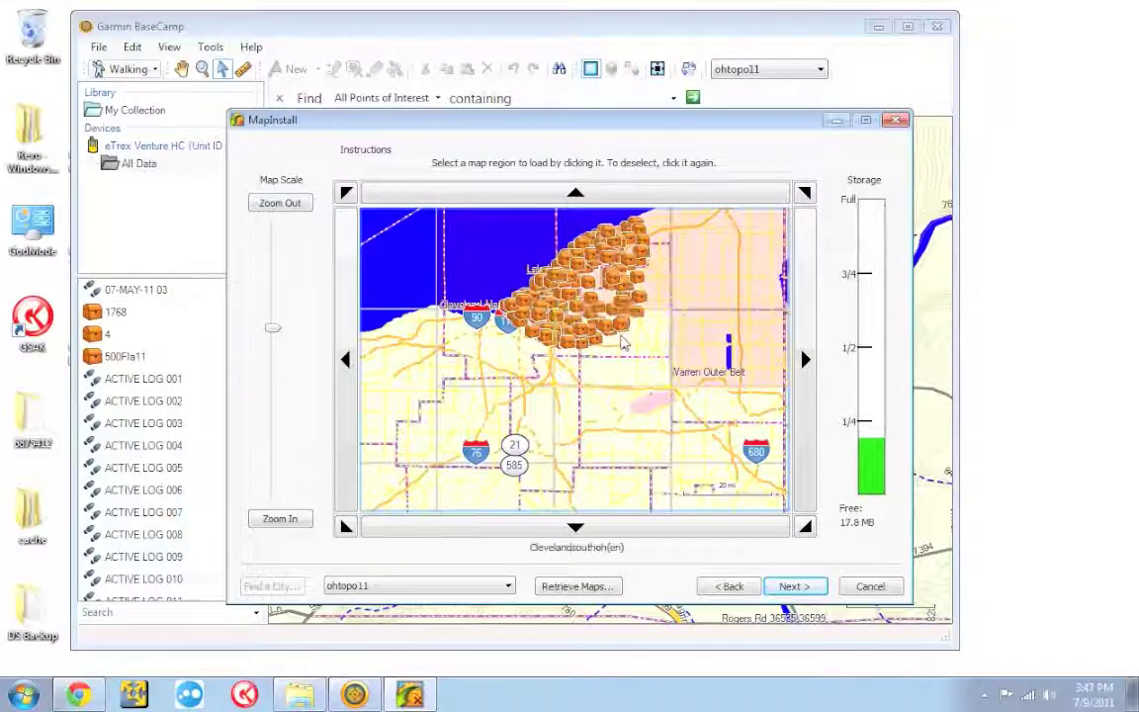
left_click(590, 346)
left_click(512, 345)
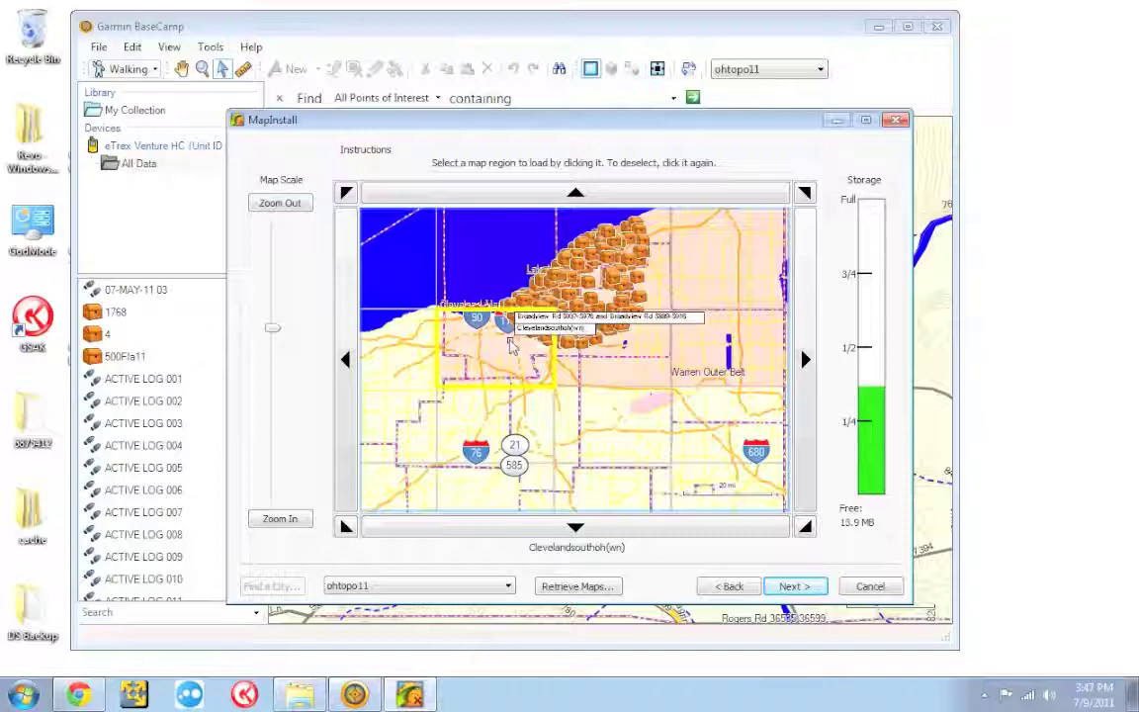
left_click(516, 404)
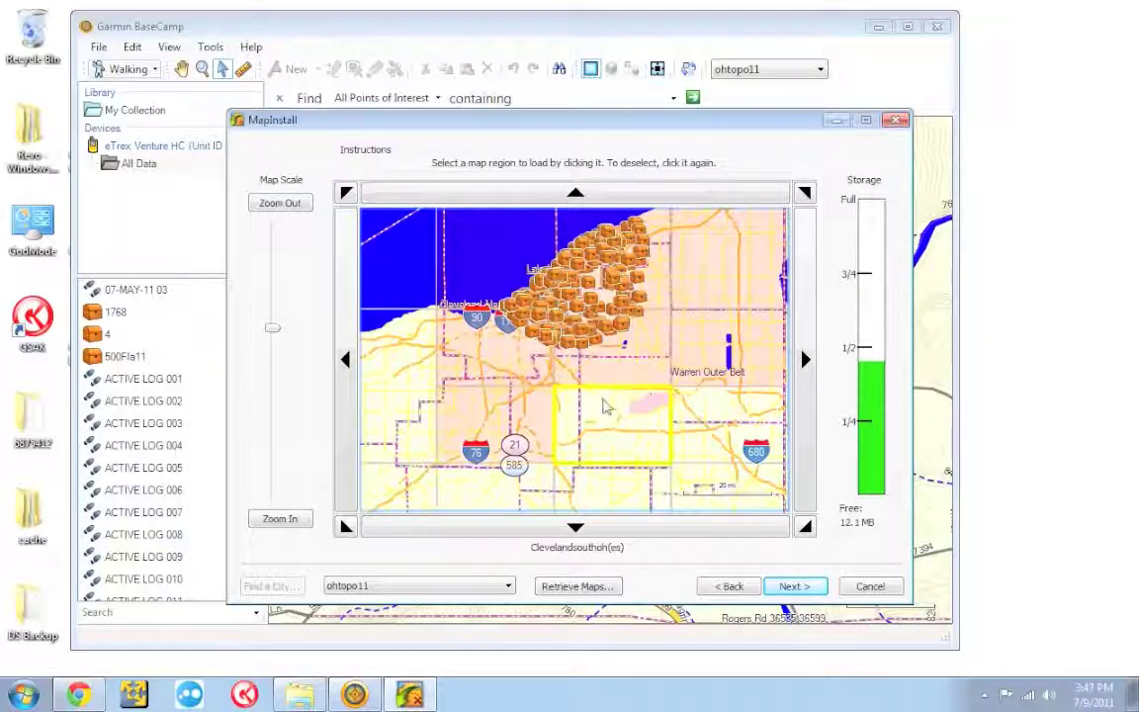
left_click(712, 423)
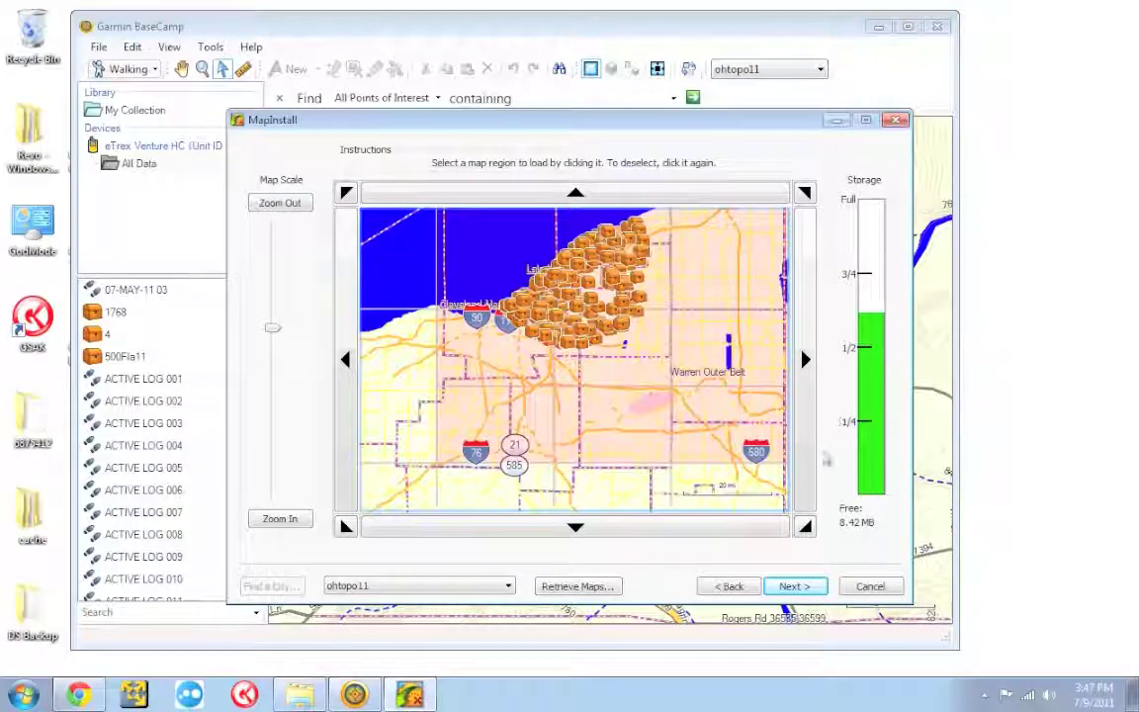
Finish region selection, then build the map set and send it to the eTrex Venture HC
left_click(794, 587)
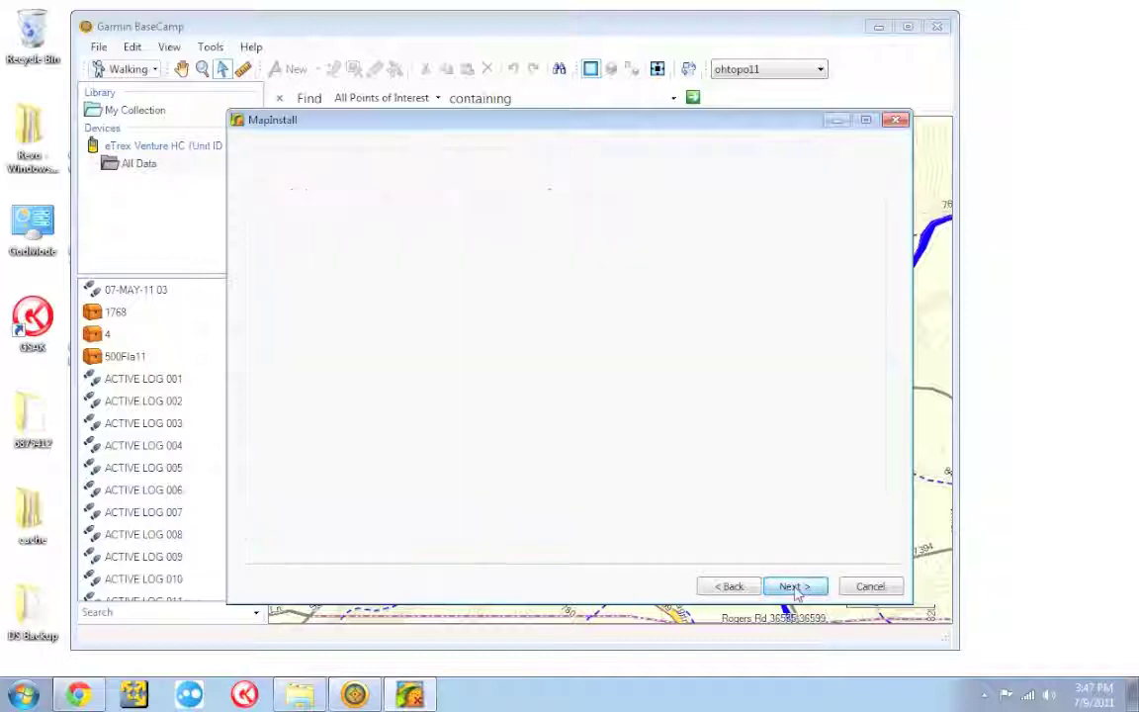
left_click(795, 587)
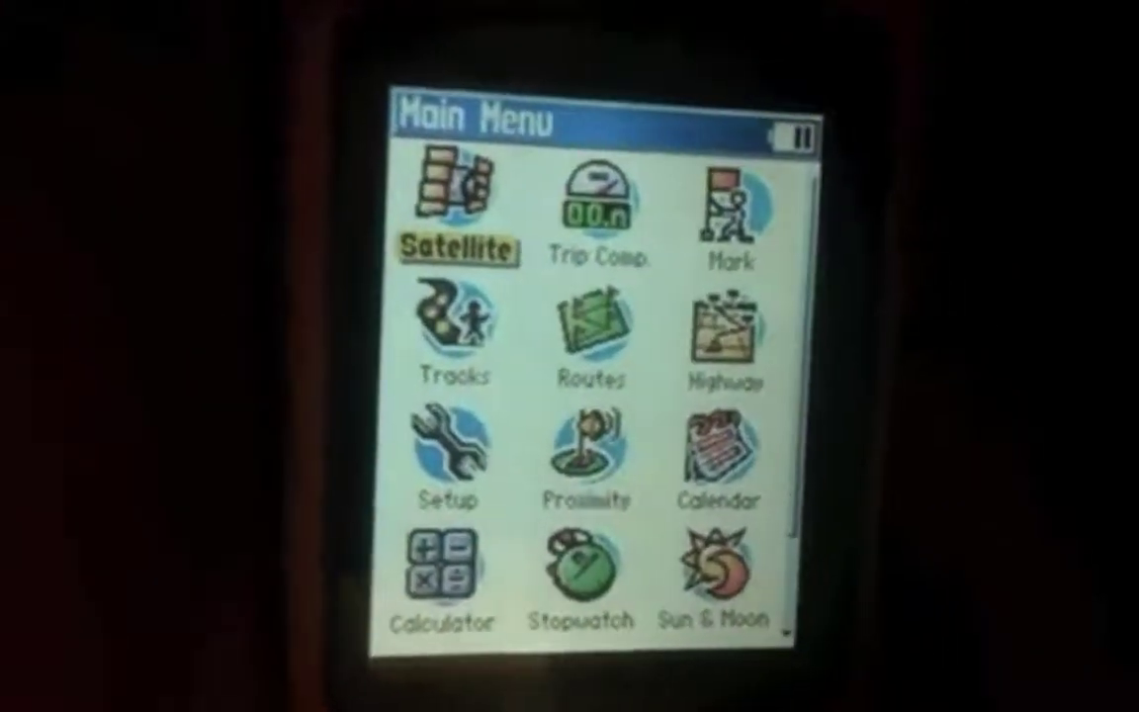
Confirm Setup > Map lists Youngstown ohtopo11 (Jul 2011), then return to Main Menu
key("Down")
key("Down")
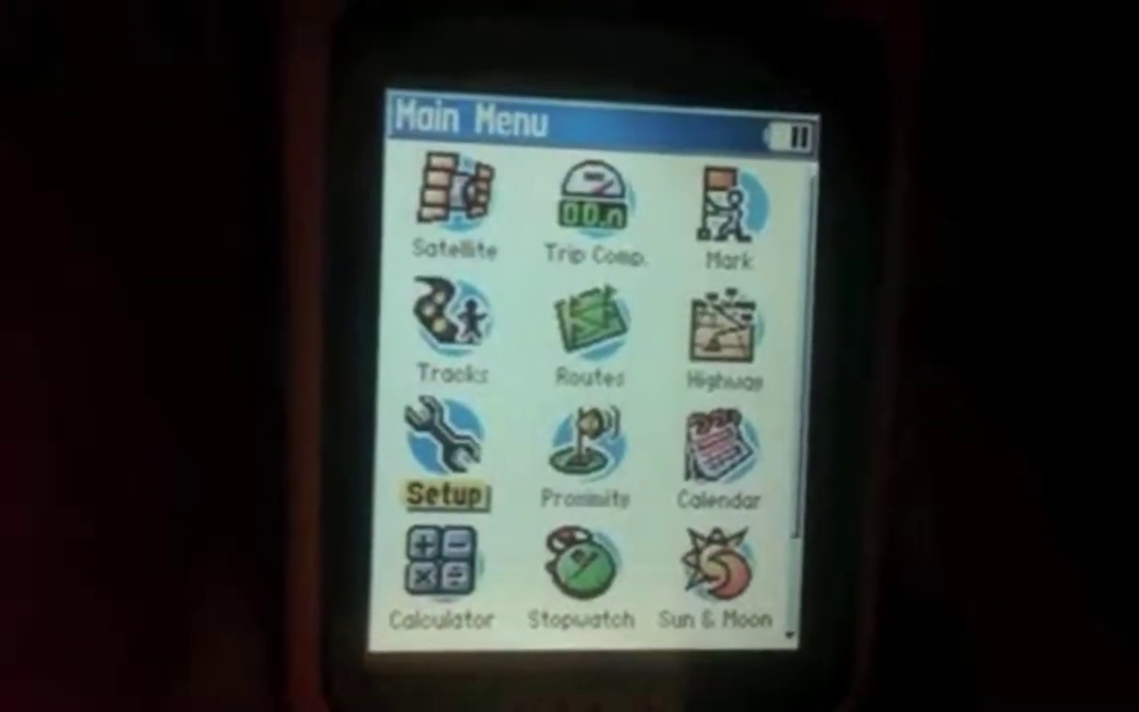
key("Return")
key("Right")
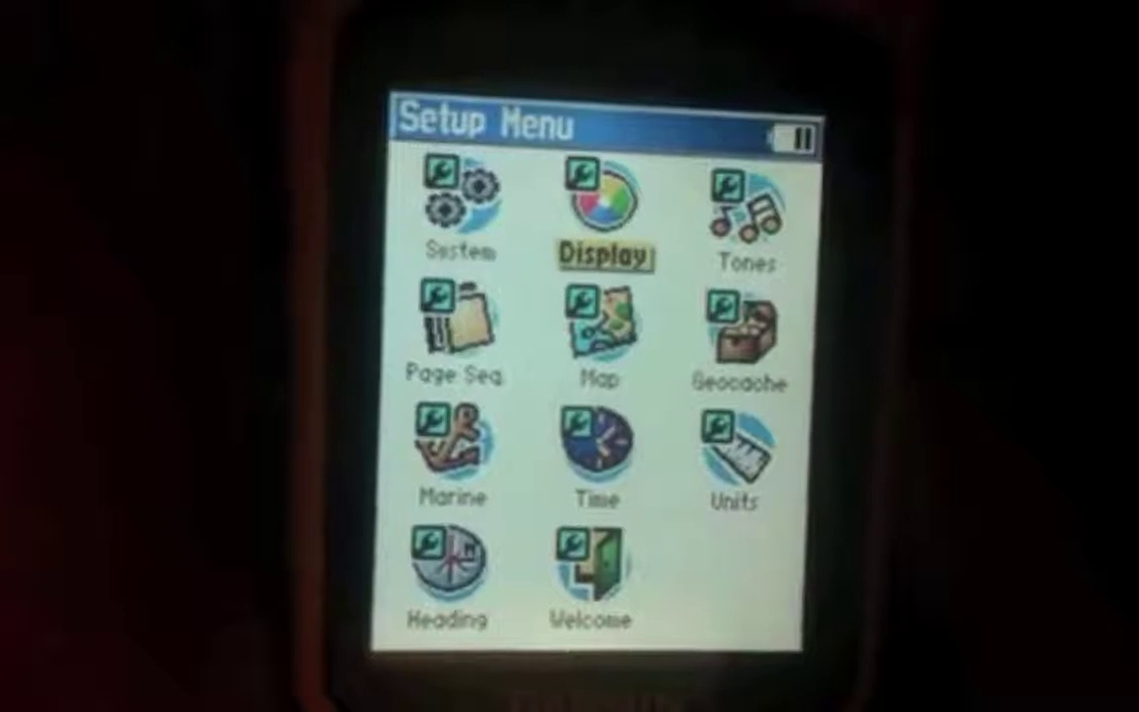
key("Down")
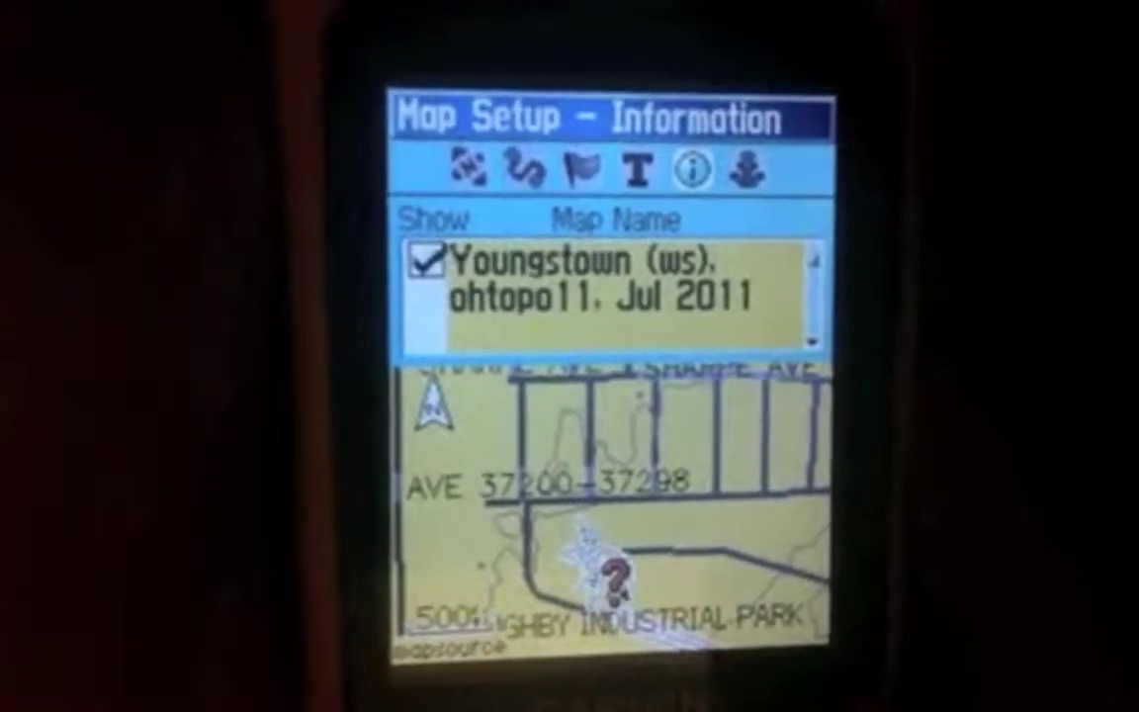
key("Escape")
key("Escape")
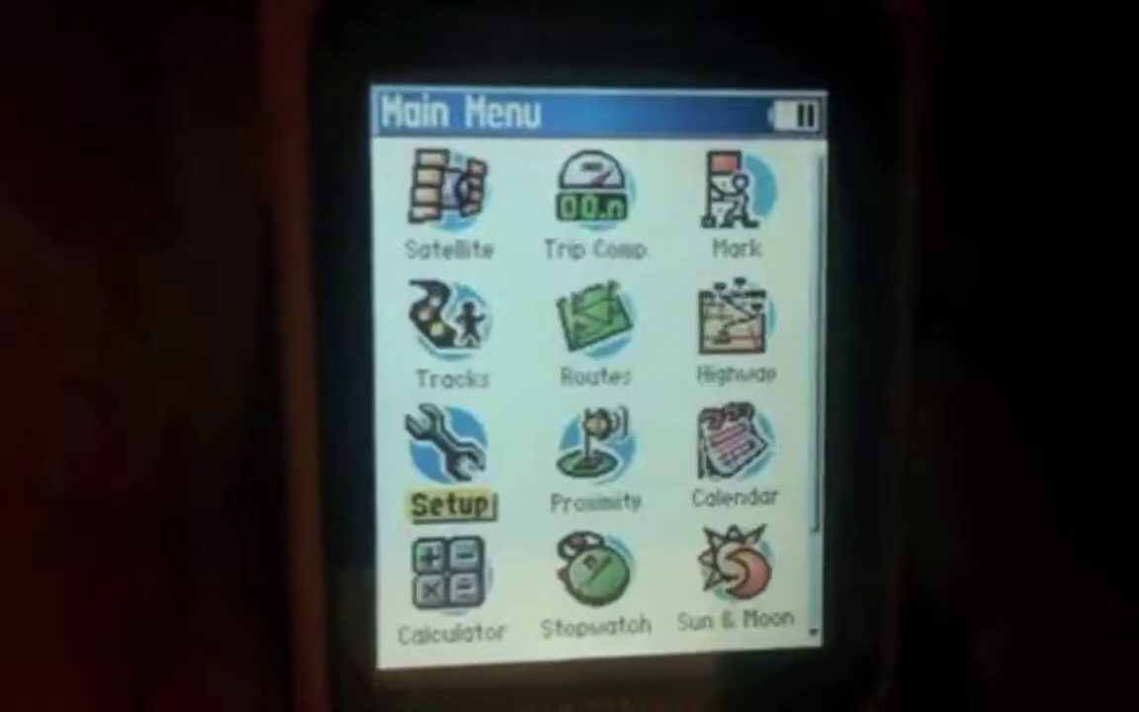
Find the BootSuck geocache in the nearby geocache list and open its details
key("f")
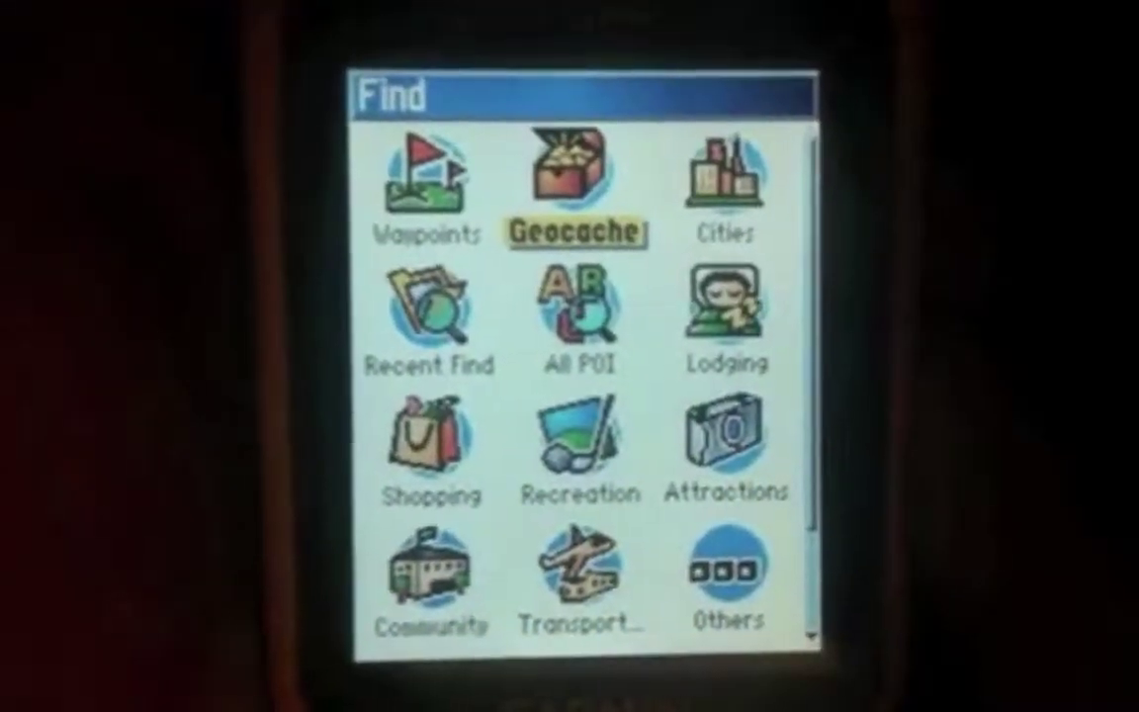
key("Return")
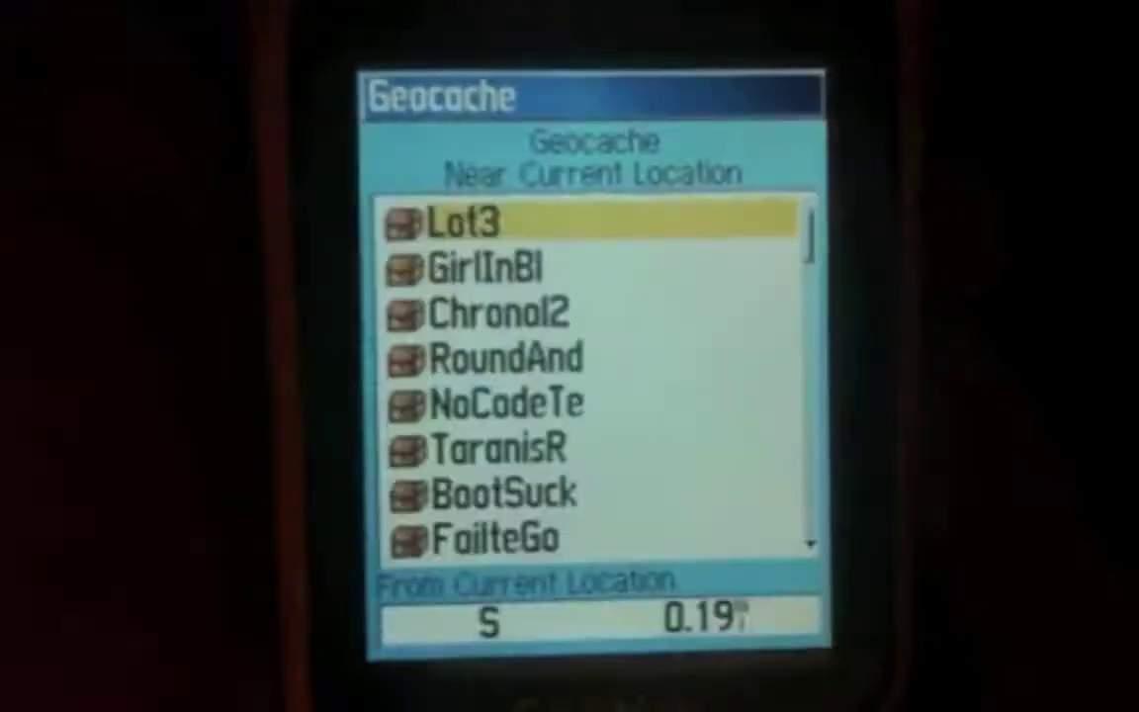
key("Down")
key("Down")
key("Down")
key("Down")
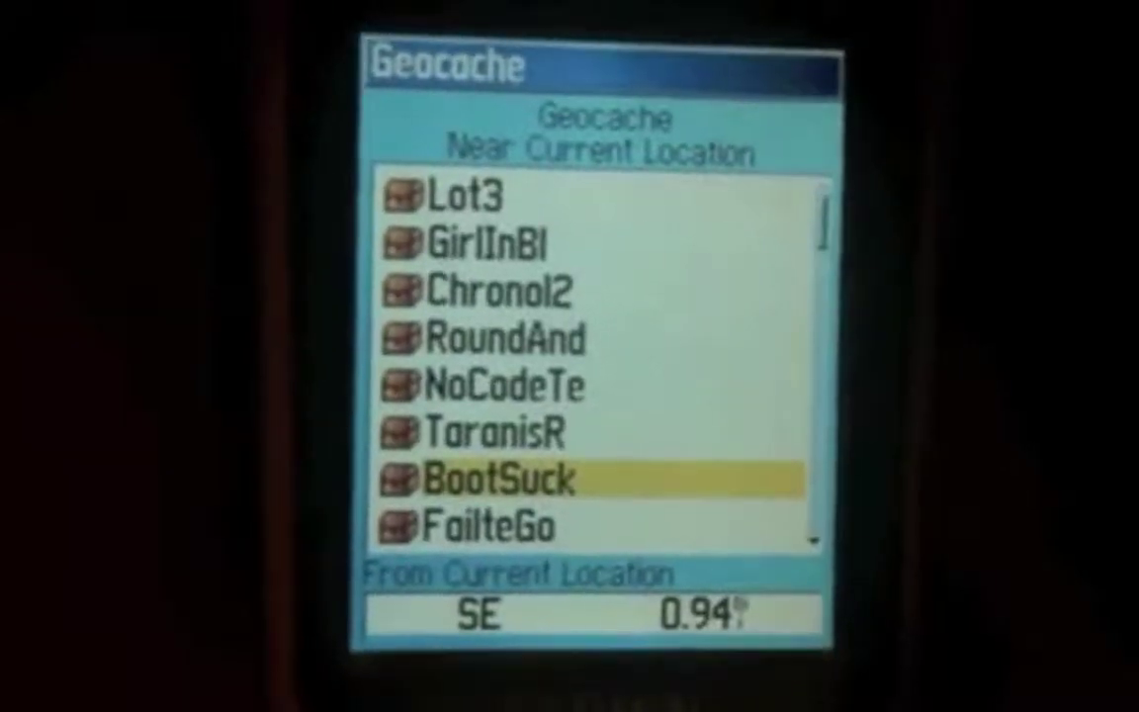
key("Return")
Show BootSuck, 0.94 mi SE, on the map and zoom in twice
key("Left")
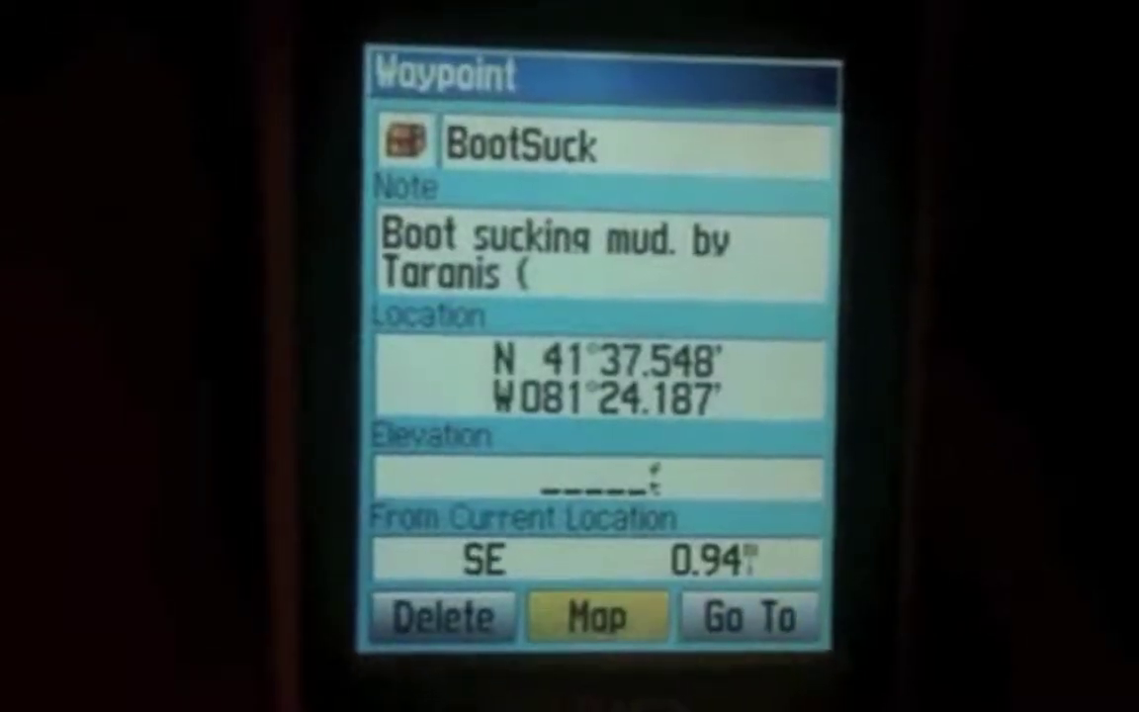
key("Return")
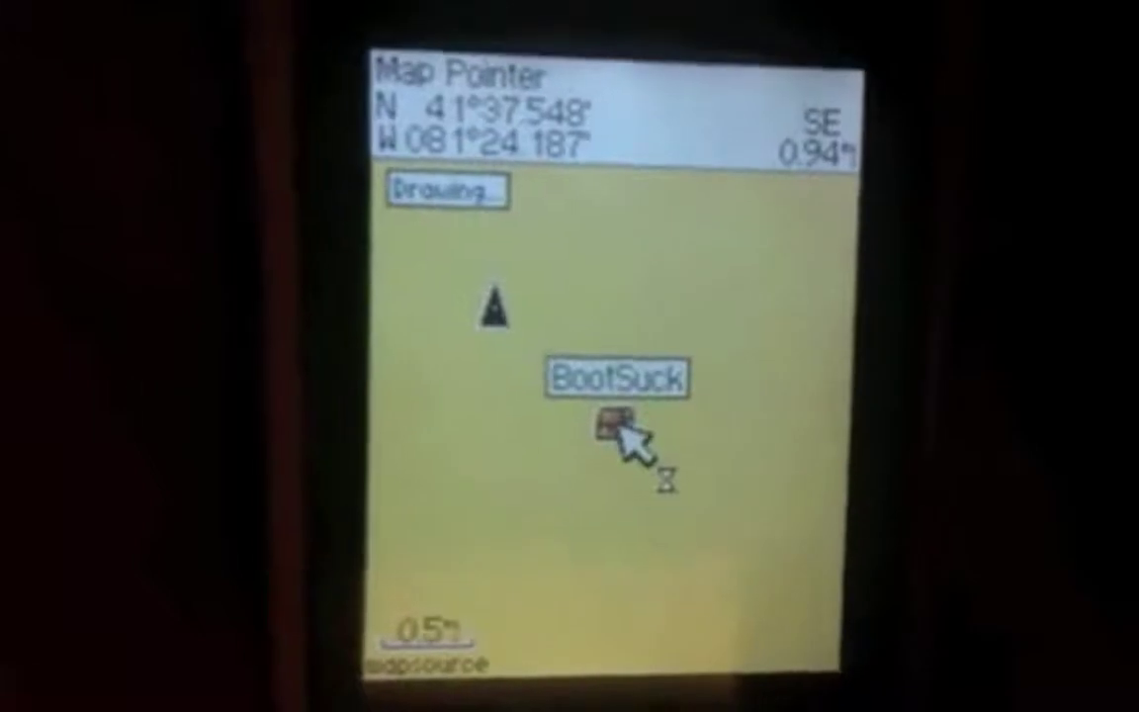
key("plus")
key("plus")
key("plus")
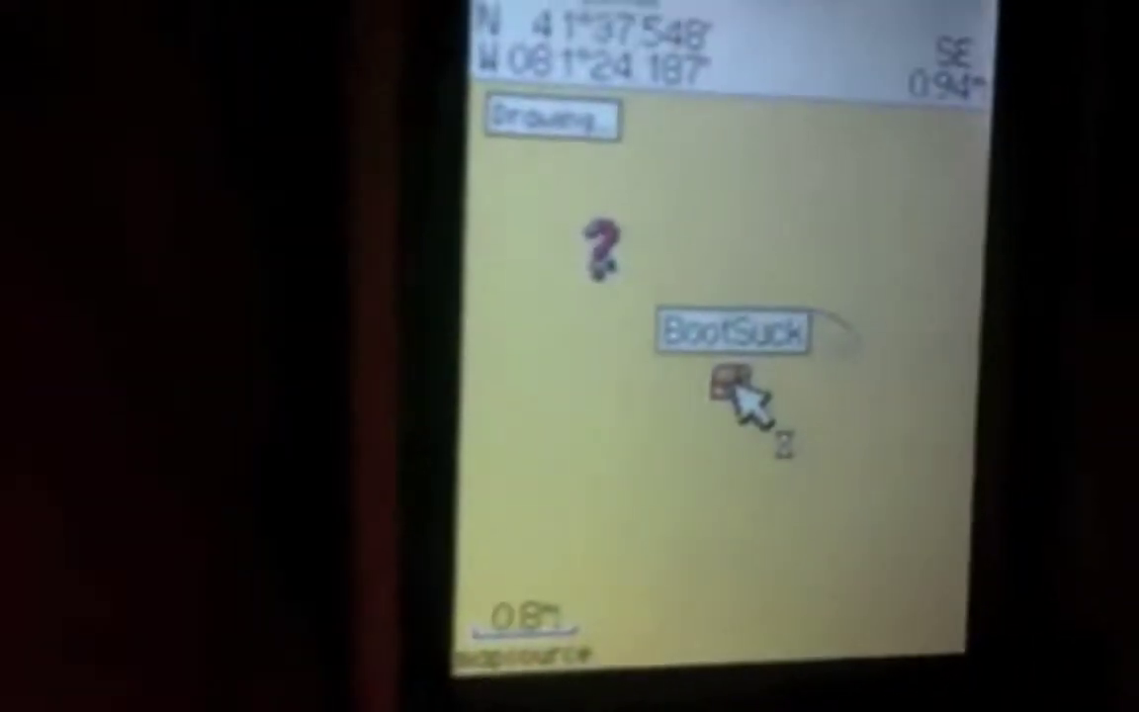
key("plus")
key("plus")
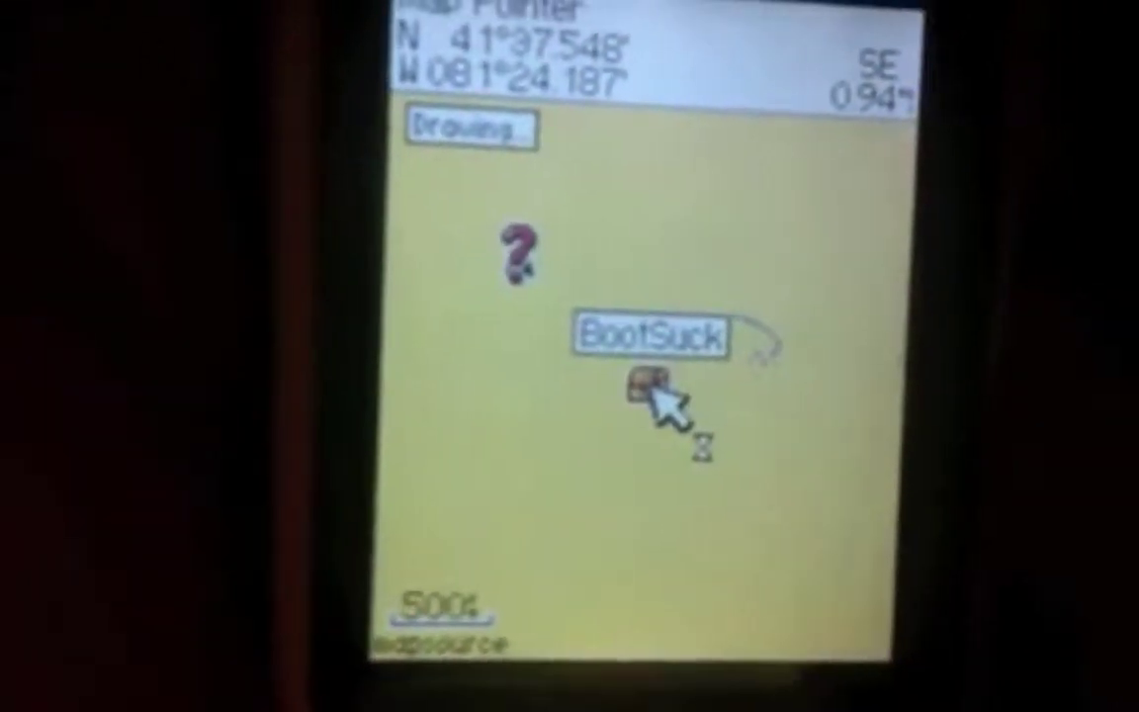